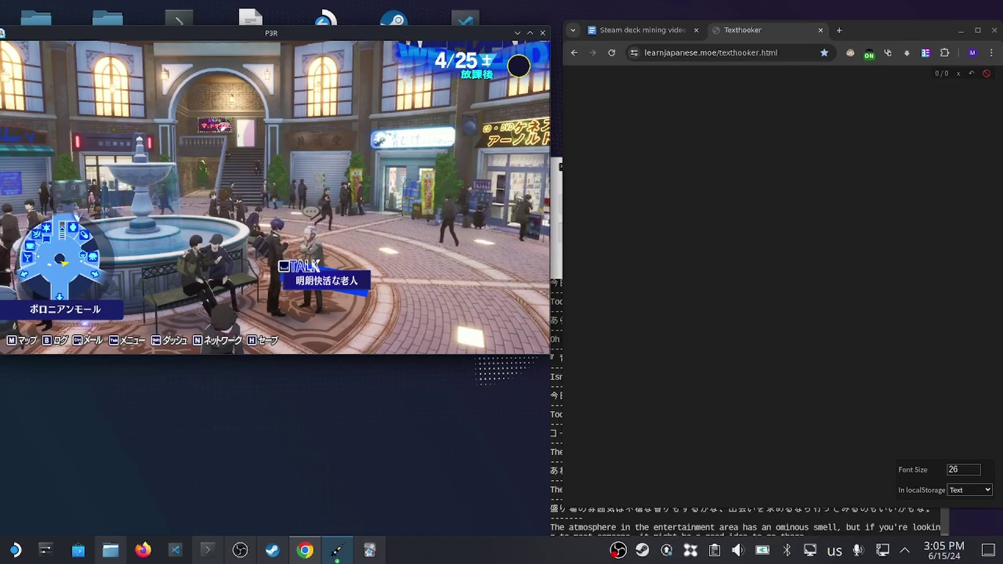
Step: Talk to 明朗快活な老人 in P3R and advance through the whole dialogue so its lines reach the Texthooker page
{"action": "key", "text": "space"}
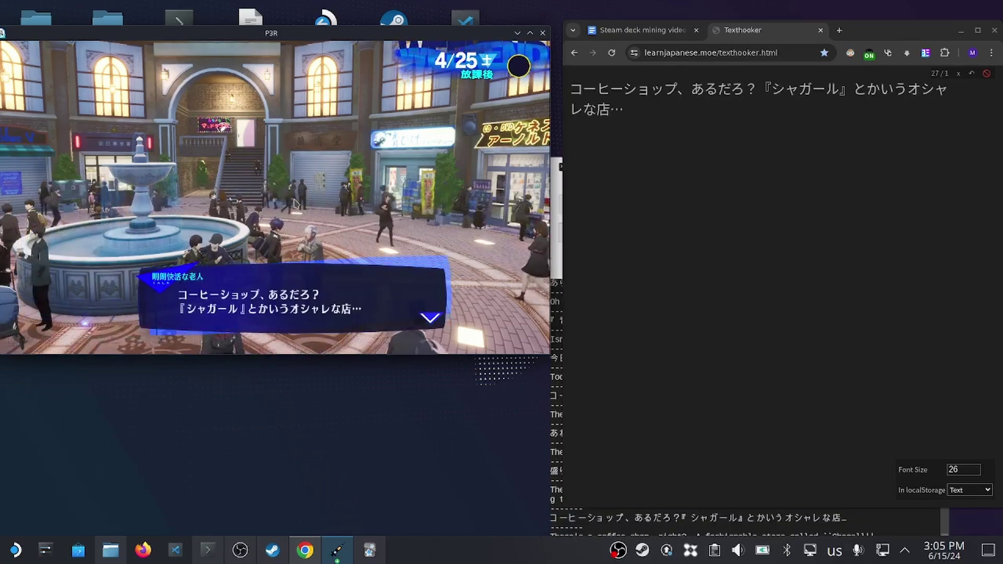
{"action": "key", "text": "space"}
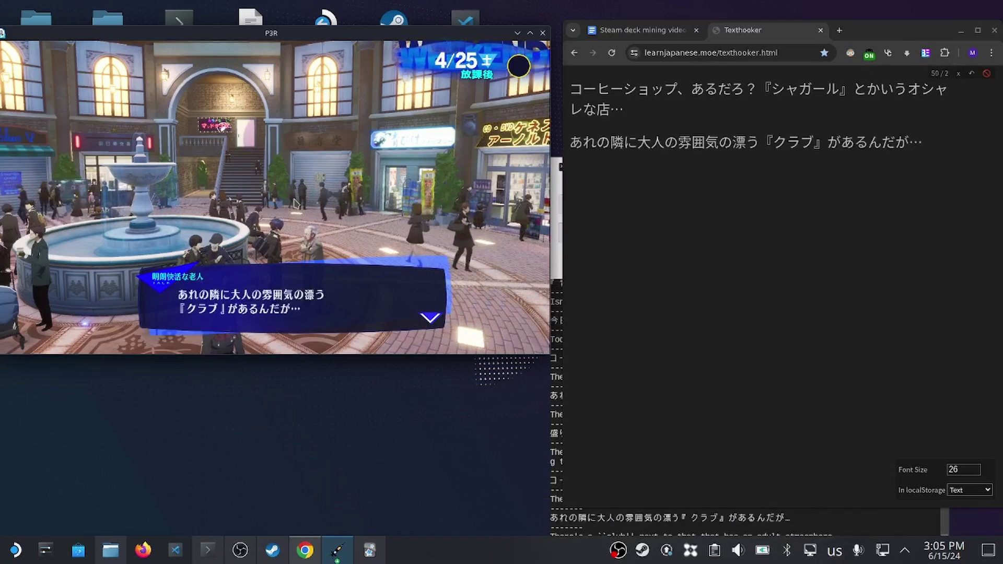
{"action": "key", "text": "space"}
{"action": "key", "text": "space"}
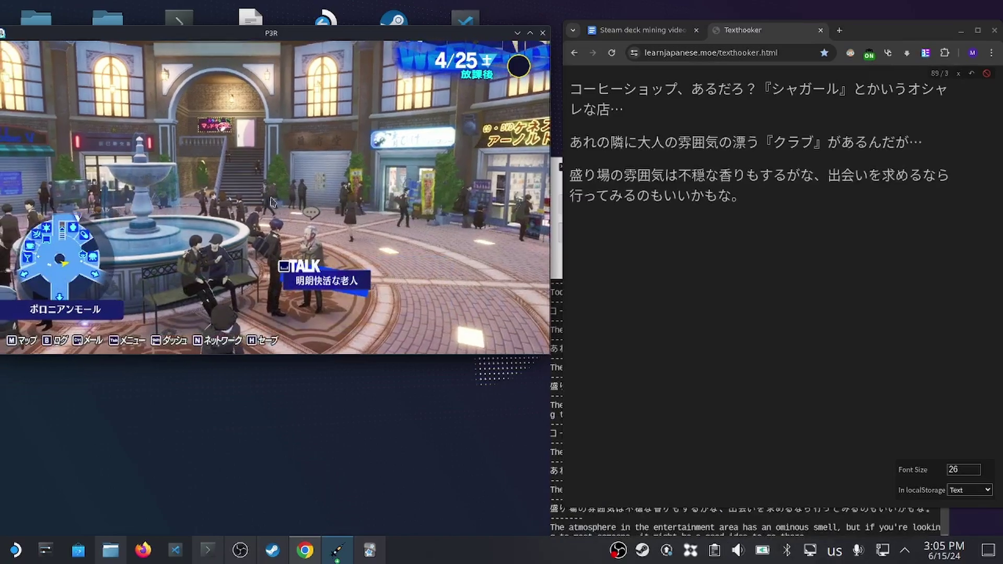
Step: Look up 不穏 in the hooked text, add it to Anki, and check the new card in Anki's card browser
{"action": "mouse_move", "coordinate": [682, 177]}
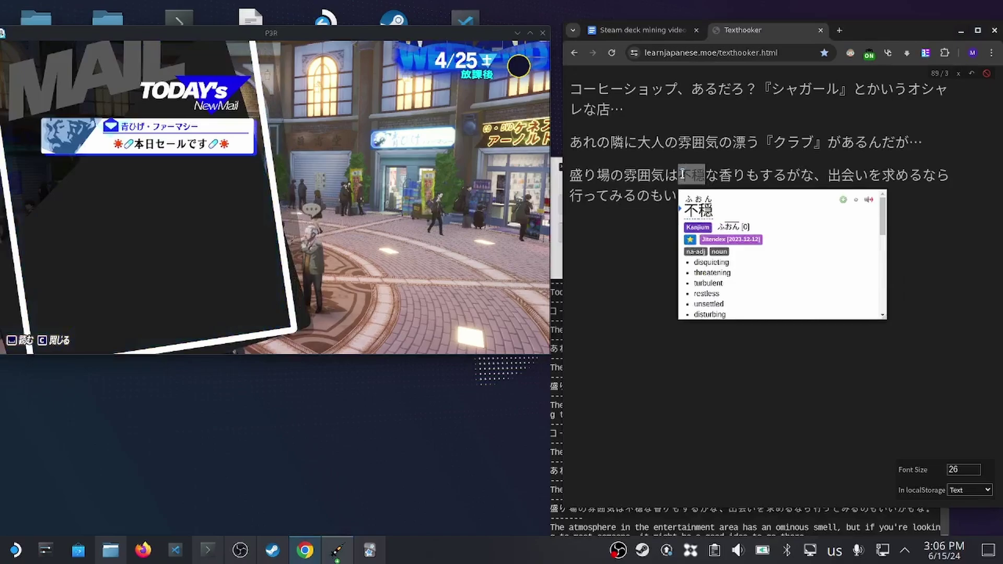
{"action": "left_click", "coordinate": [843, 201]}
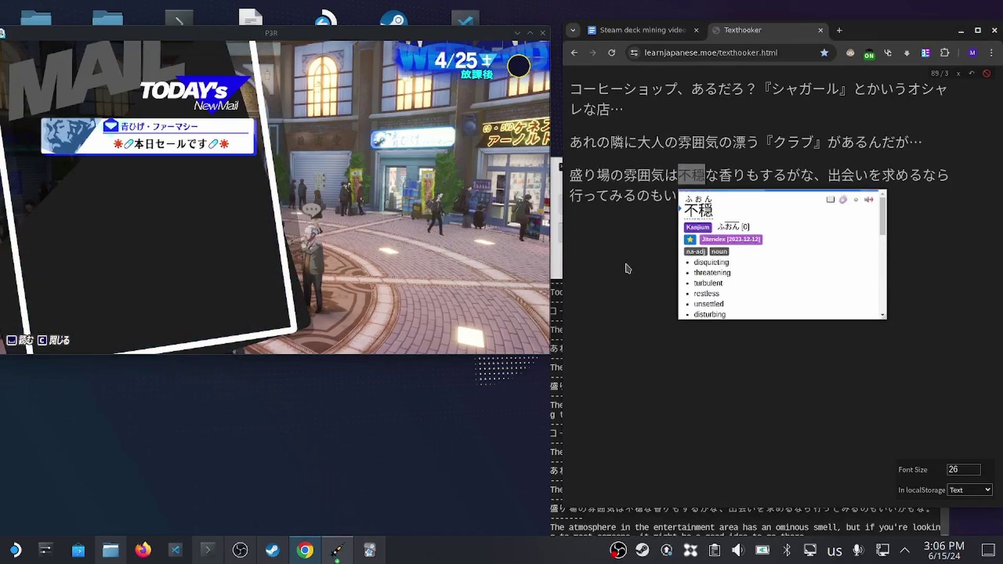
{"action": "left_click", "coordinate": [370, 550]}
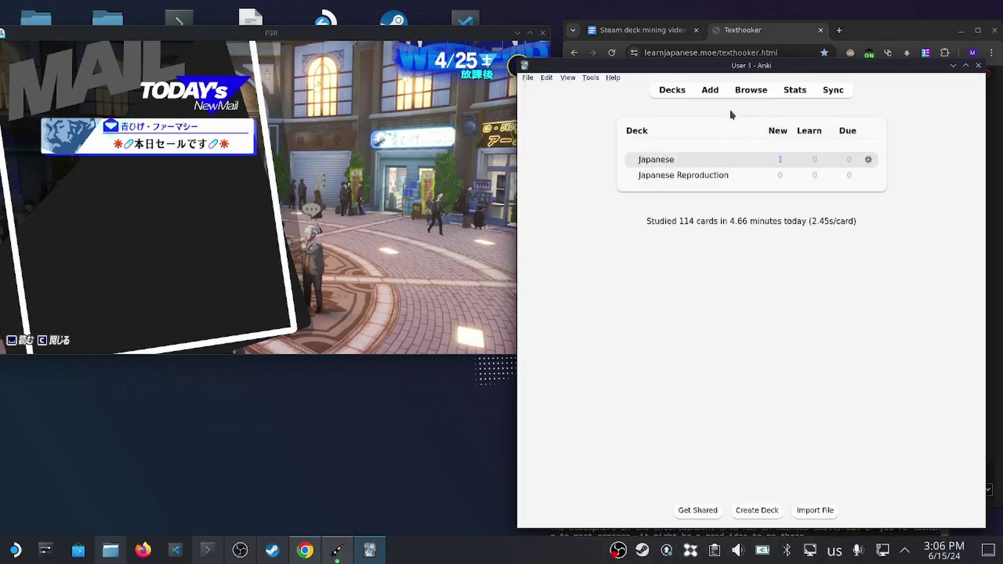
{"action": "left_click", "coordinate": [750, 91]}
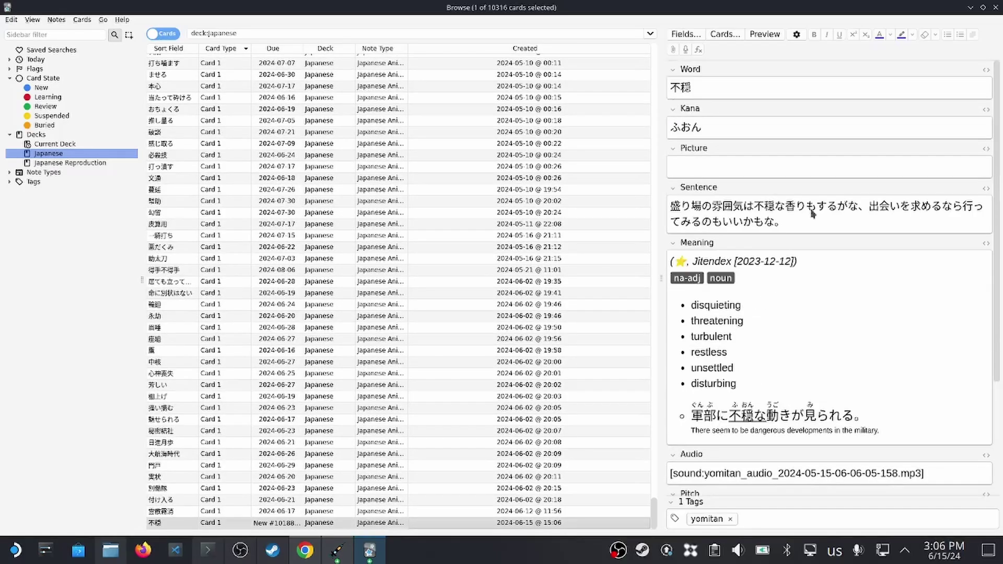
{"action": "left_click", "coordinate": [998, 8]}
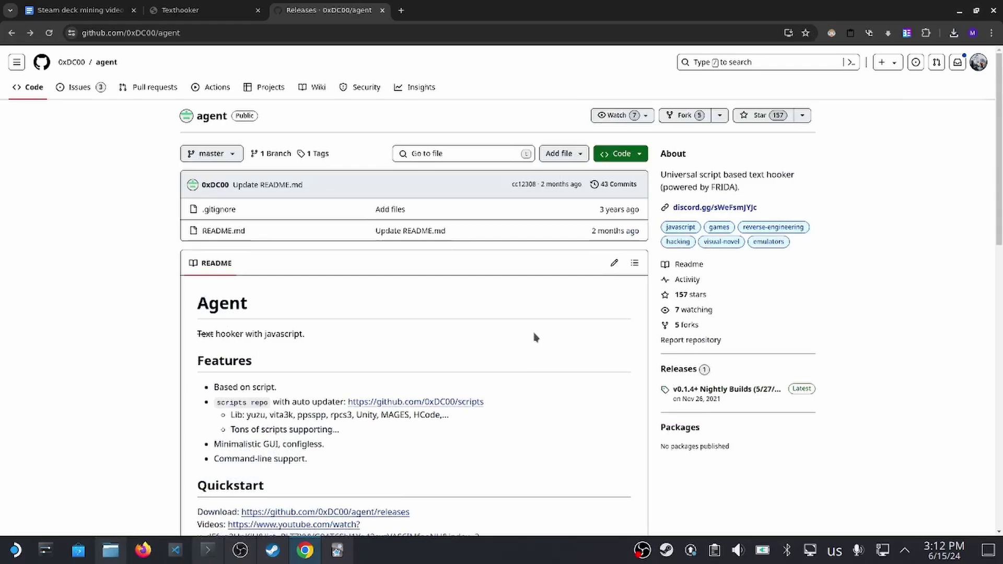
Step: Open the Releases page of the 0xDC00/agent repository and download agent-v0.1.4-win32-x64.zip
{"action": "left_click", "coordinate": [679, 369]}
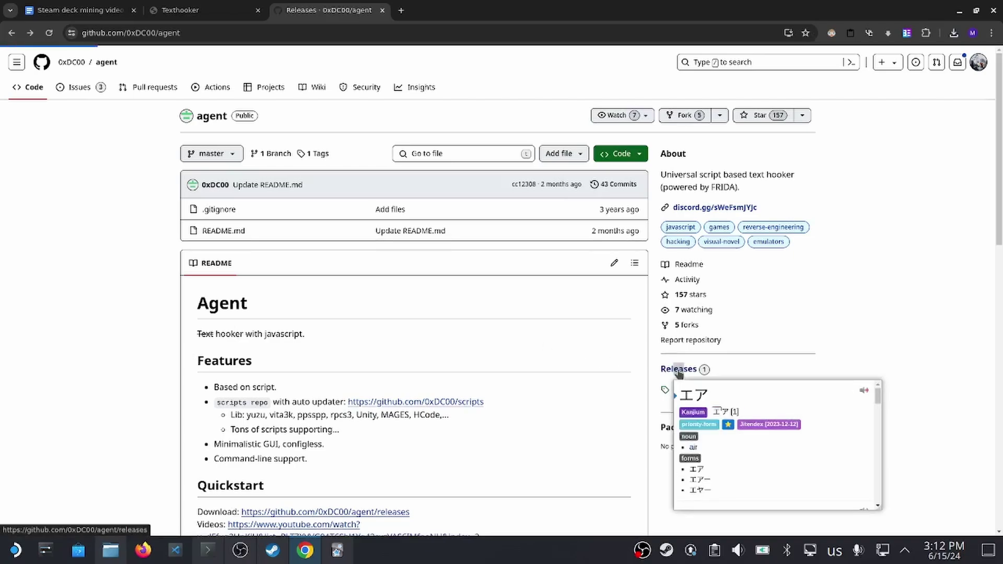
{"action": "scroll", "coordinate": [803, 303], "scroll_direction": "down", "scroll_amount": 5}
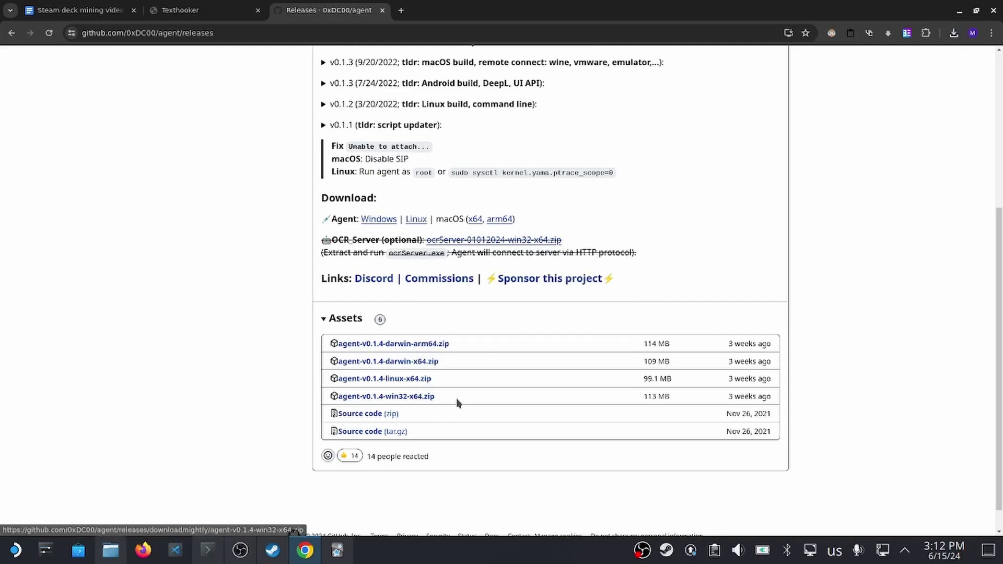
{"action": "left_click", "coordinate": [439, 398]}
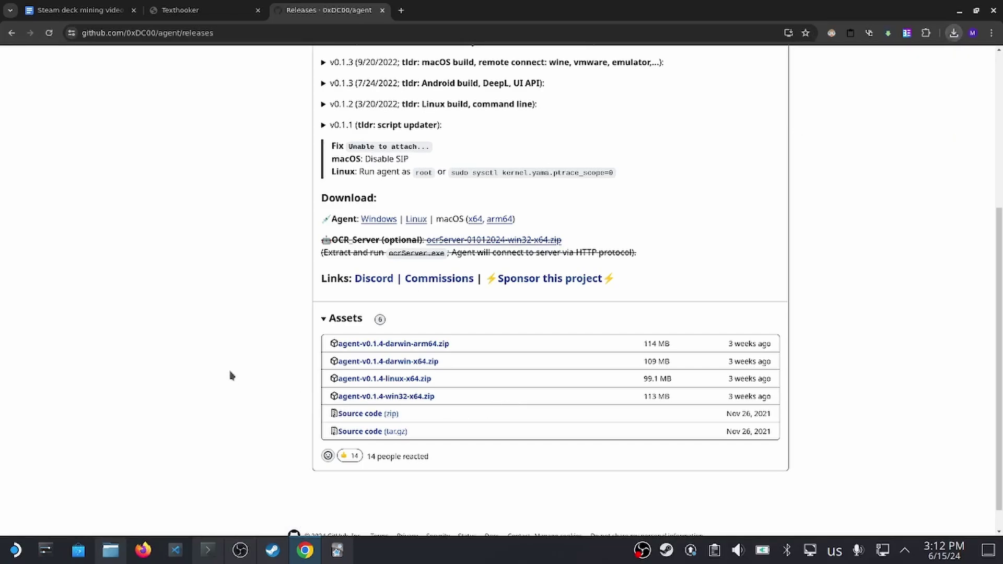
Step: Switch to the Dolphin file manager and view the extracted agent folder containing agent.exe
{"action": "left_click", "coordinate": [110, 550]}
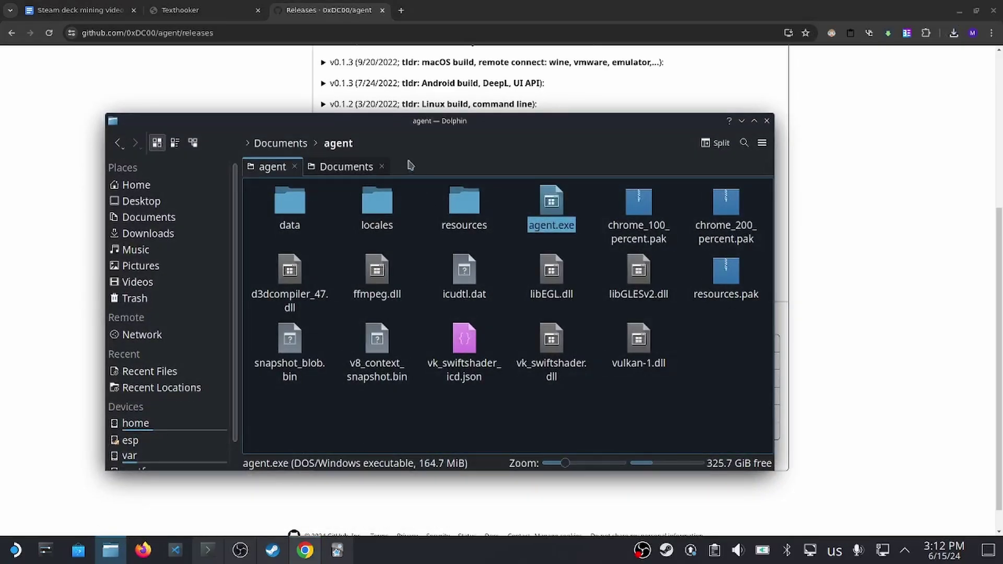
{"action": "left_click_drag", "start_coordinate": [403, 124], "coordinate": [425, 147]}
{"action": "left_click", "coordinate": [657, 276]}
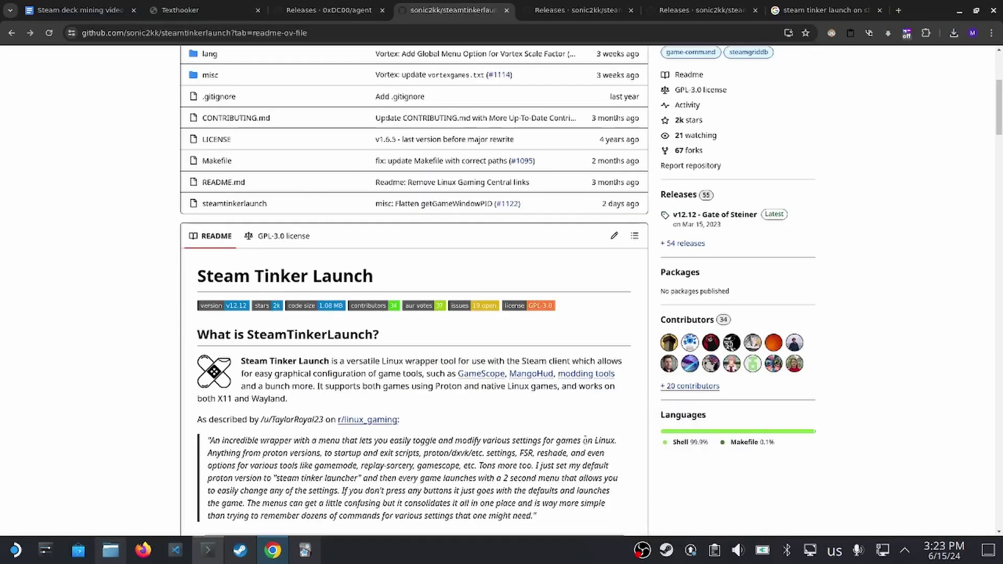
Step: Find the Steam Deck entry in the Steam Tinker Launch README's installation table and open its Installation Wiki
{"action": "scroll", "coordinate": [584, 440], "scroll_direction": "up", "scroll_amount": 5}
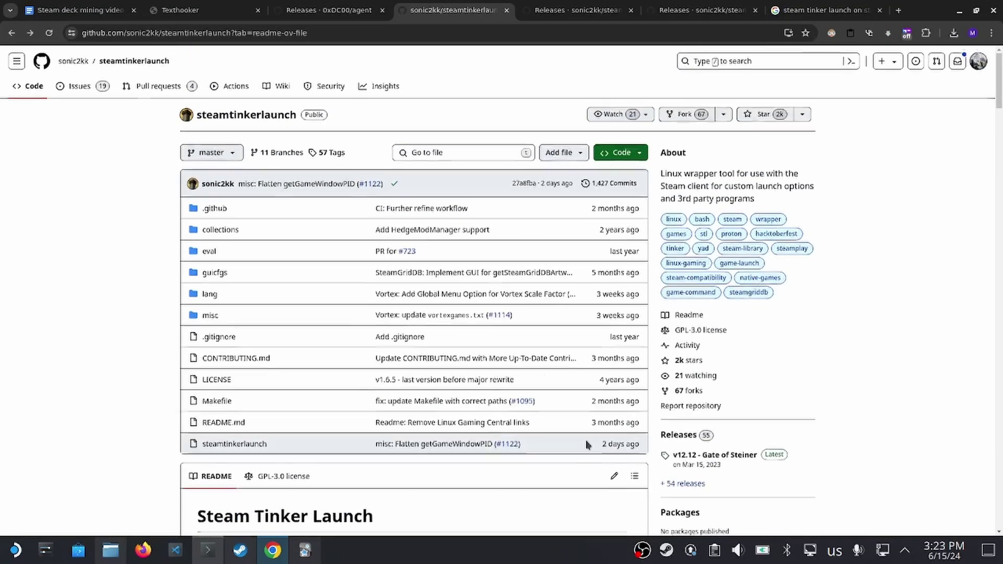
{"action": "scroll", "coordinate": [588, 444], "scroll_direction": "down", "scroll_amount": 4}
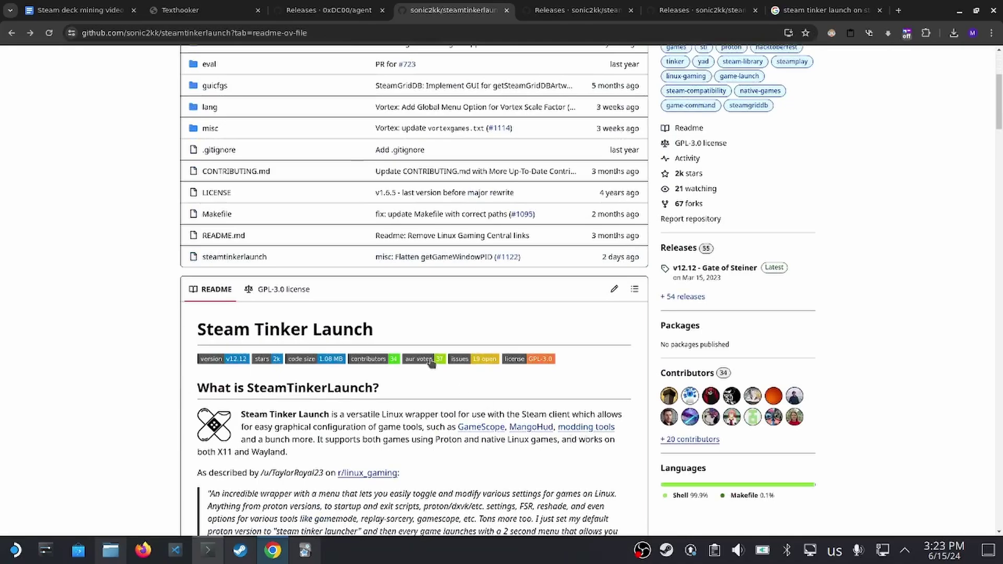
{"action": "scroll", "coordinate": [376, 334], "scroll_direction": "down", "scroll_amount": 8}
{"action": "scroll", "coordinate": [359, 322], "scroll_direction": "down", "scroll_amount": 15}
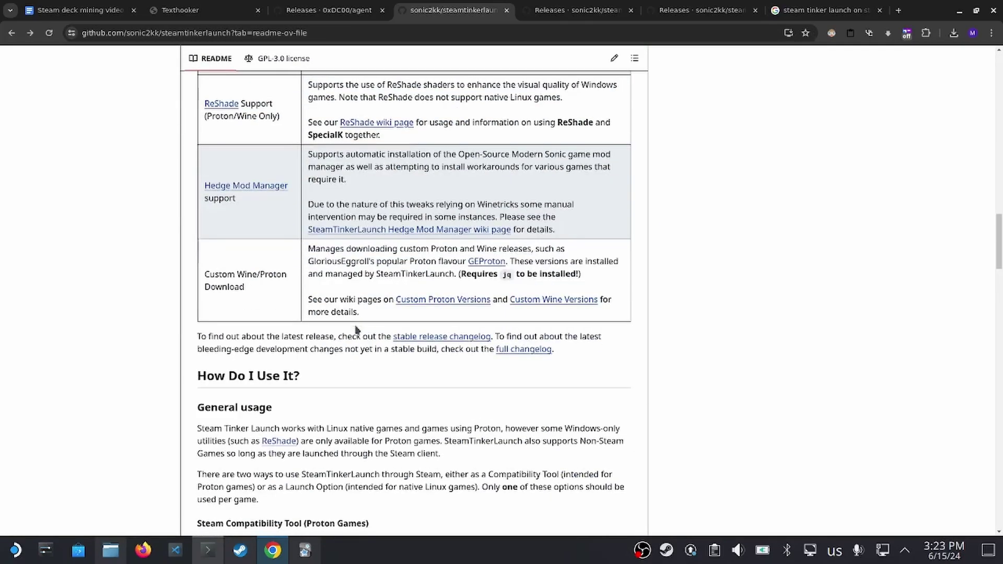
{"action": "scroll", "coordinate": [355, 329], "scroll_direction": "down", "scroll_amount": 7}
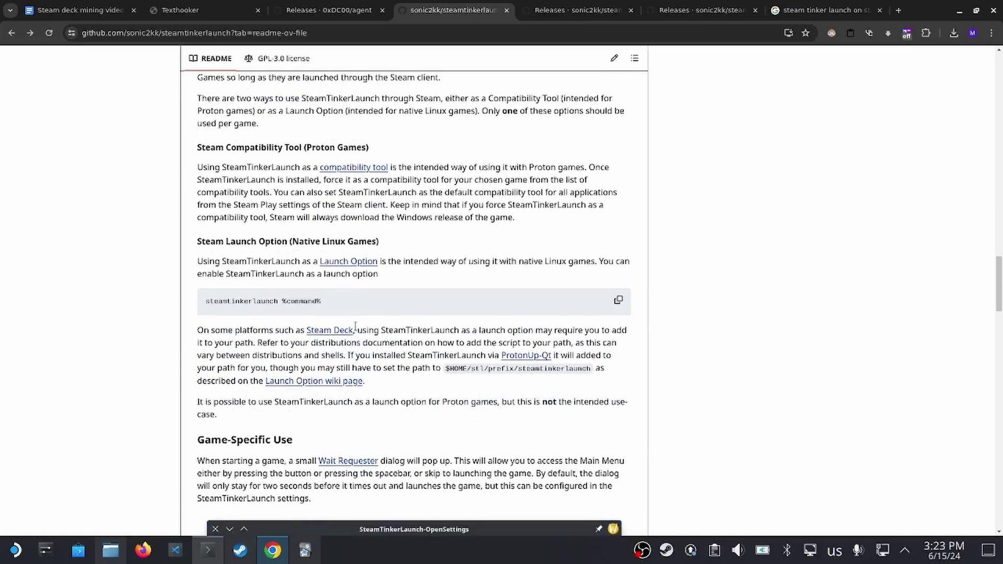
{"action": "scroll", "coordinate": [356, 327], "scroll_direction": "down", "scroll_amount": 20}
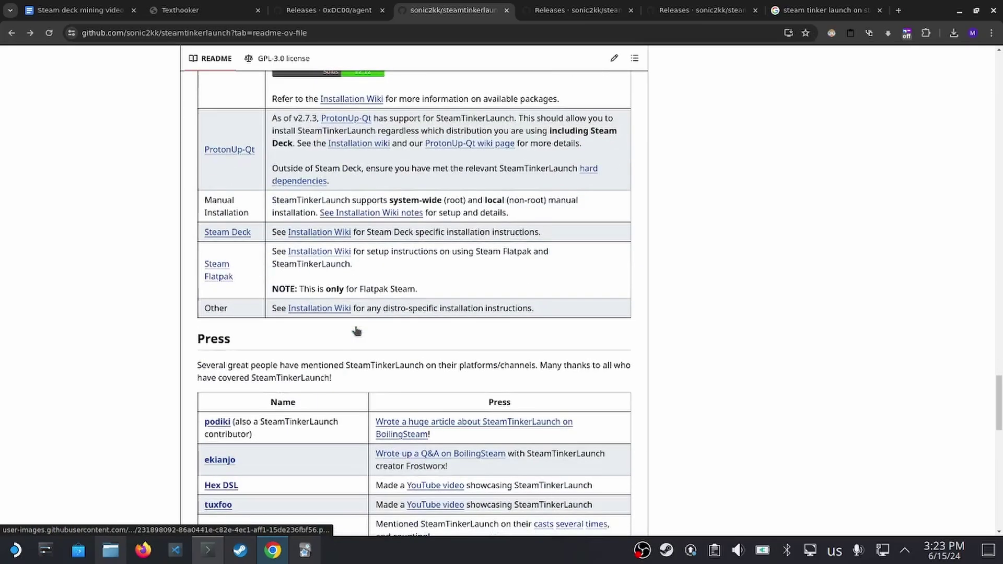
{"action": "scroll", "coordinate": [357, 331], "scroll_direction": "up", "scroll_amount": 2}
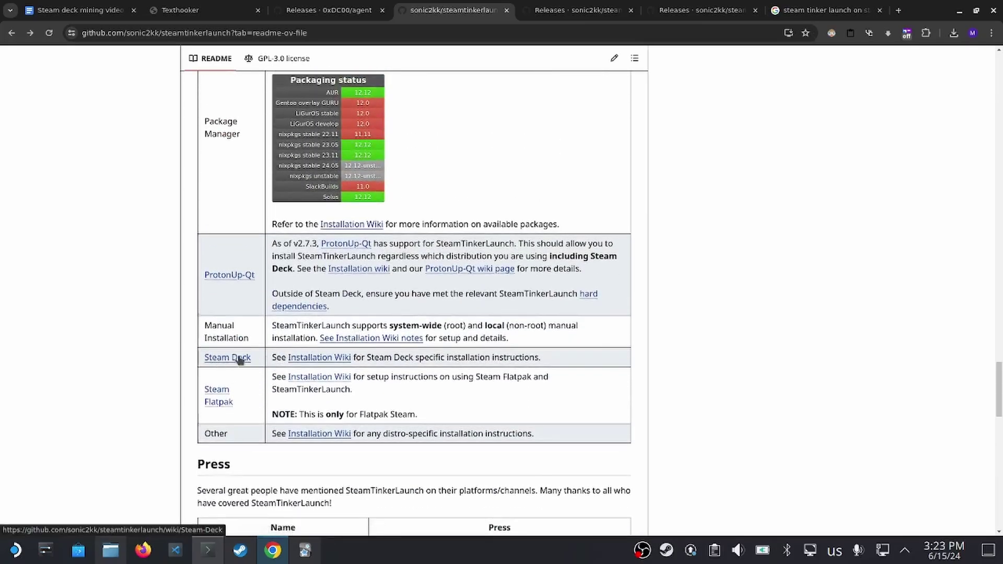
{"action": "left_click", "coordinate": [336, 359]}
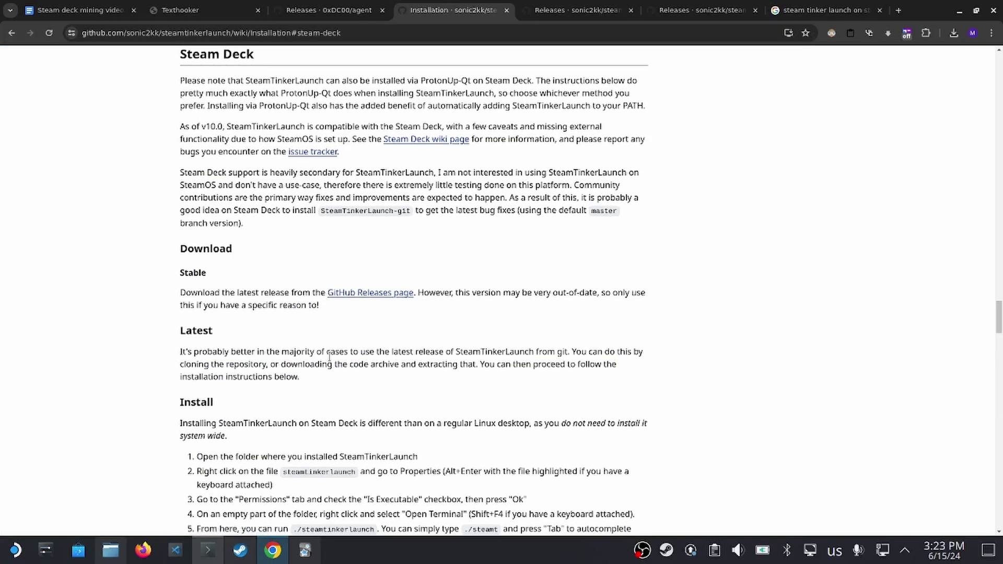
Step: Download the v12.12 source code zip from SteamTinkerLaunch's GitHub Releases page and switch to the extracted steamtinkerlaunch-12.12 folder in Dolphin
{"action": "left_click", "coordinate": [360, 299]}
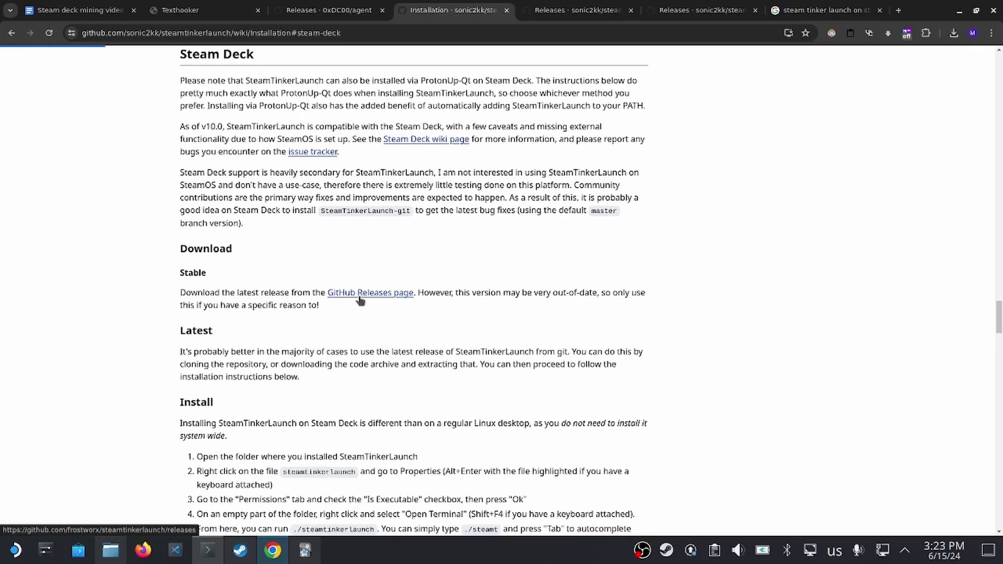
{"action": "scroll", "coordinate": [362, 321], "scroll_direction": "down", "scroll_amount": 10}
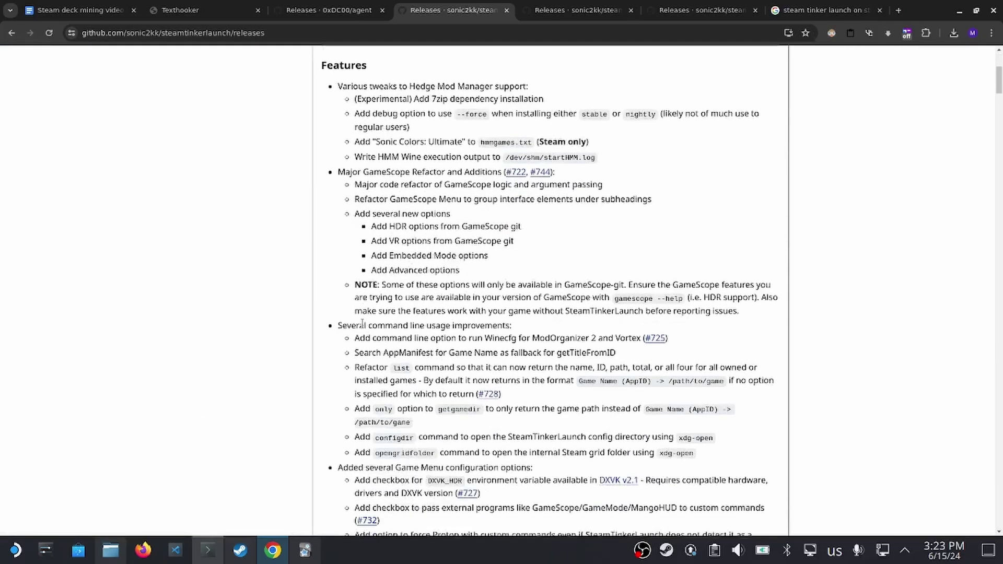
{"action": "scroll", "coordinate": [362, 324], "scroll_direction": "down", "scroll_amount": 12}
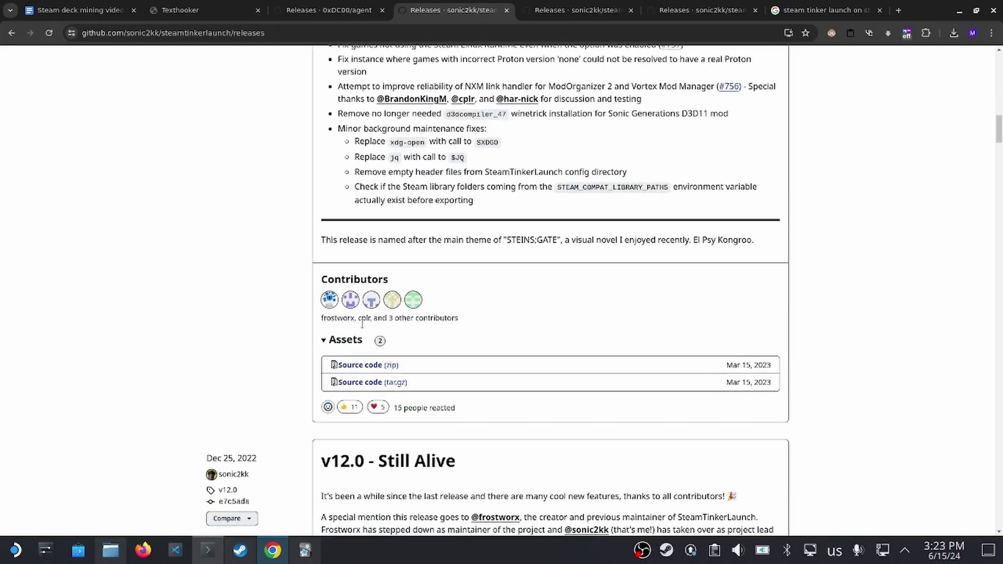
{"action": "left_click", "coordinate": [366, 366]}
{"action": "left_click", "coordinate": [110, 550]}
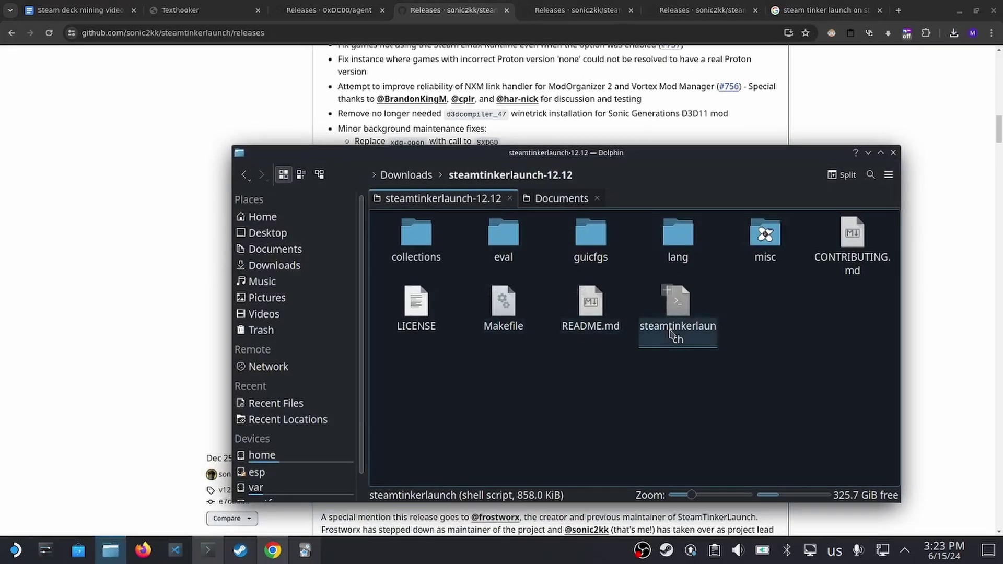
{"action": "left_click", "coordinate": [215, 551]}
{"action": "left_click_drag", "start_coordinate": [250, 372], "coordinate": [251, 307]}
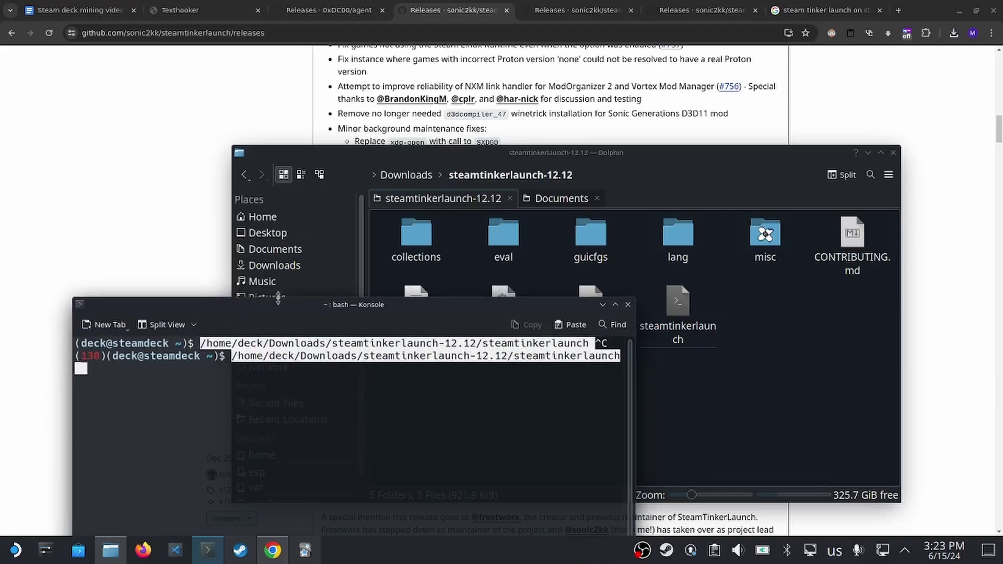
{"action": "left_click", "coordinate": [606, 306]}
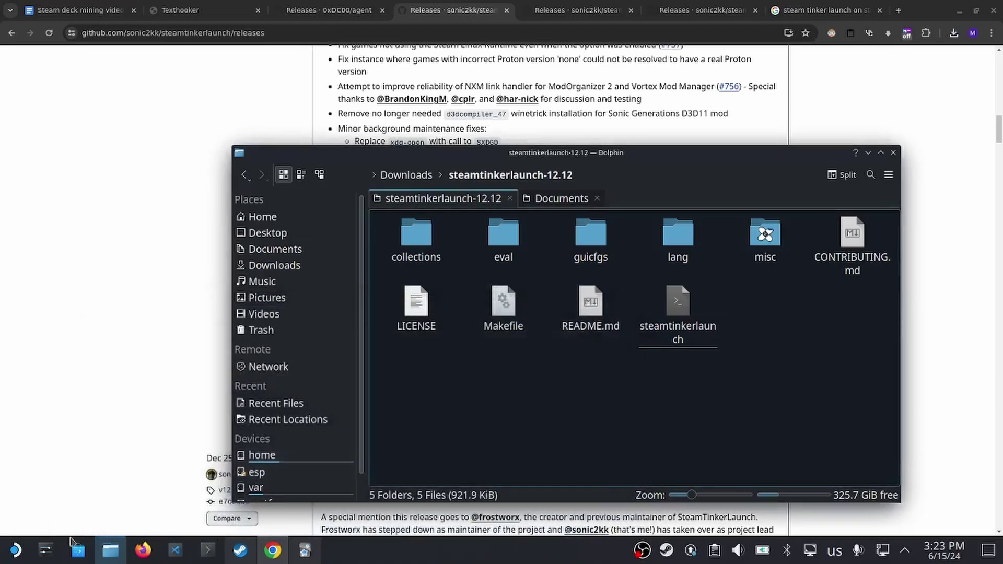
Step: Search the installed applications for "terminal", open a new Konsole window, and position it so the steamtinkerlaunch script stays visible
{"action": "left_click", "coordinate": [12, 551]}
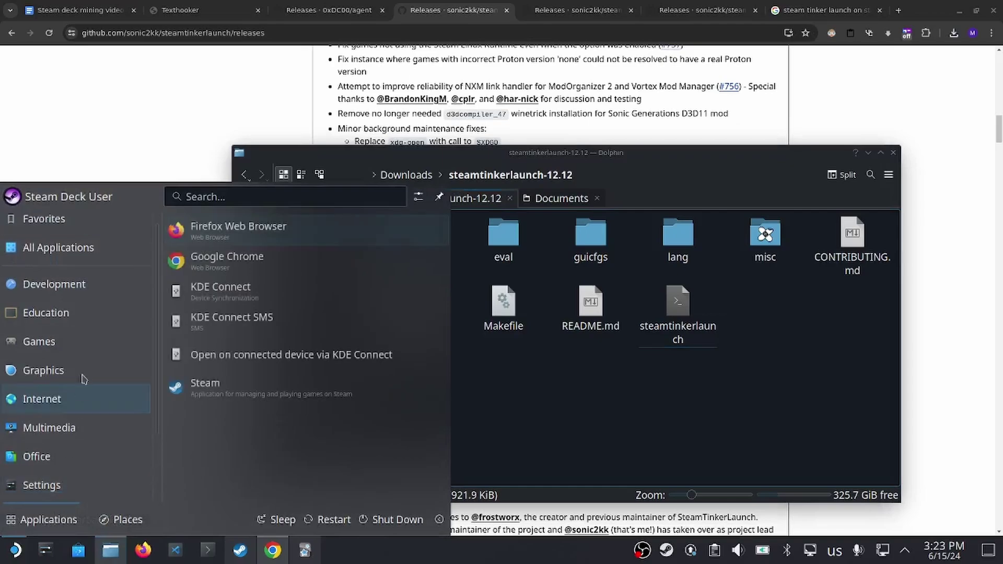
{"action": "mouse_move", "coordinate": [52, 381]}
{"action": "scroll", "coordinate": [83, 397], "scroll_direction": "down", "scroll_amount": 2}
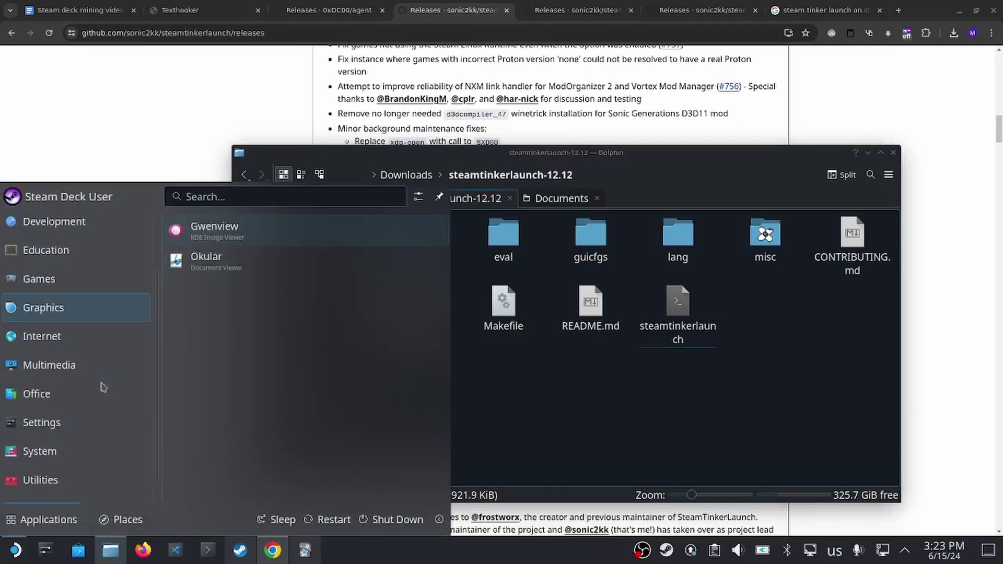
{"action": "left_click", "coordinate": [217, 196]}
{"action": "type", "text": "terminal"}
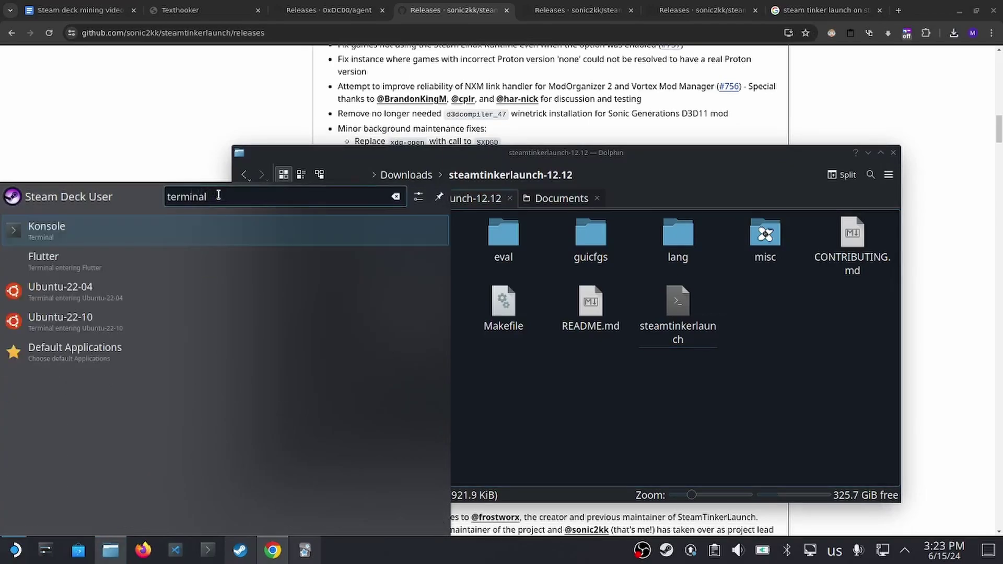
{"action": "left_click", "coordinate": [159, 227]}
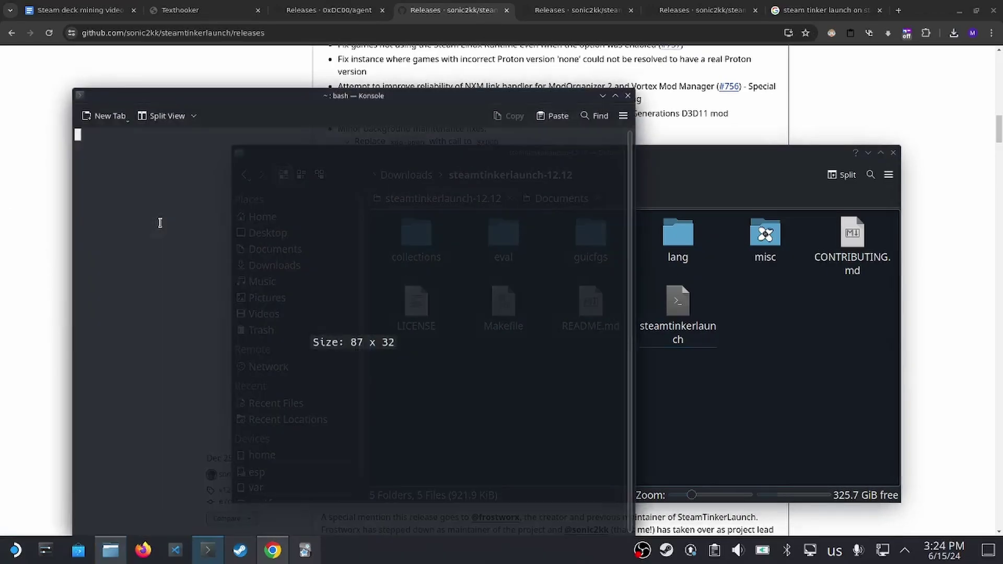
{"action": "left_click_drag", "start_coordinate": [278, 107], "coordinate": [246, 376]}
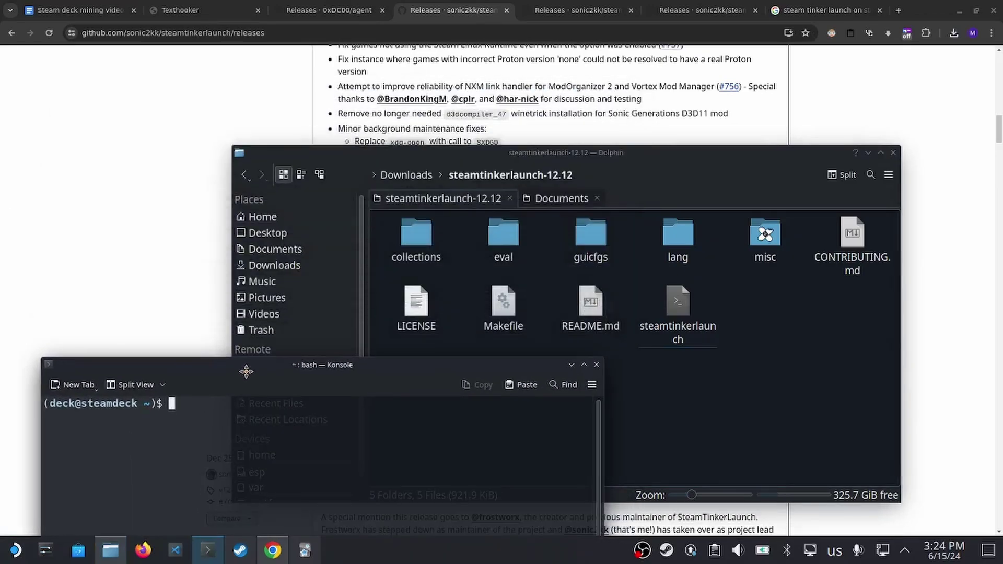
Step: Insert the steamtinkerlaunch script's path from the steamtinkerlaunch-12.12 folder at the Konsole prompt and move the terminal window over the folder
{"action": "left_click", "coordinate": [653, 385]}
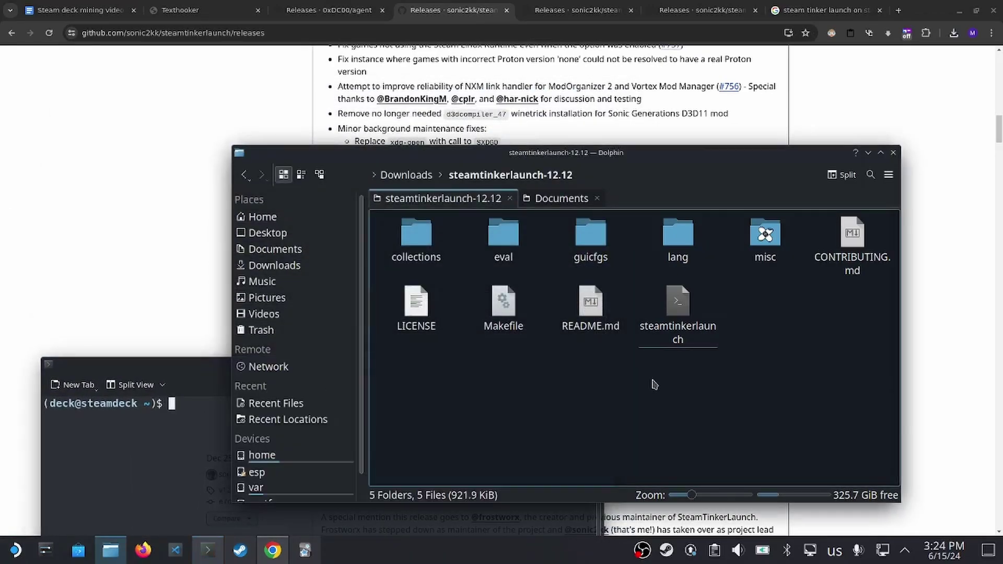
{"action": "left_click_drag", "start_coordinate": [677, 342], "coordinate": [199, 460]}
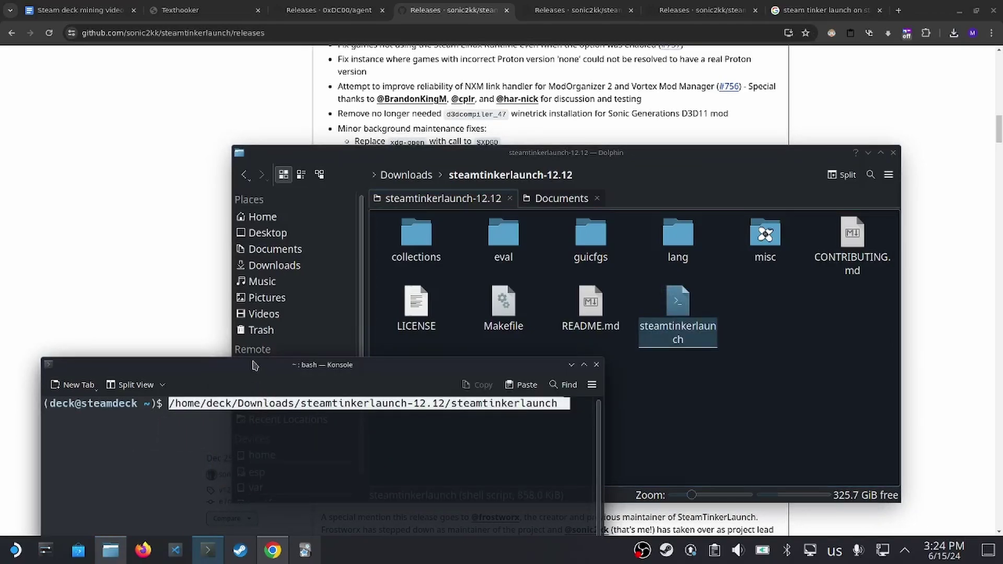
{"action": "left_click_drag", "start_coordinate": [272, 385], "coordinate": [328, 277]}
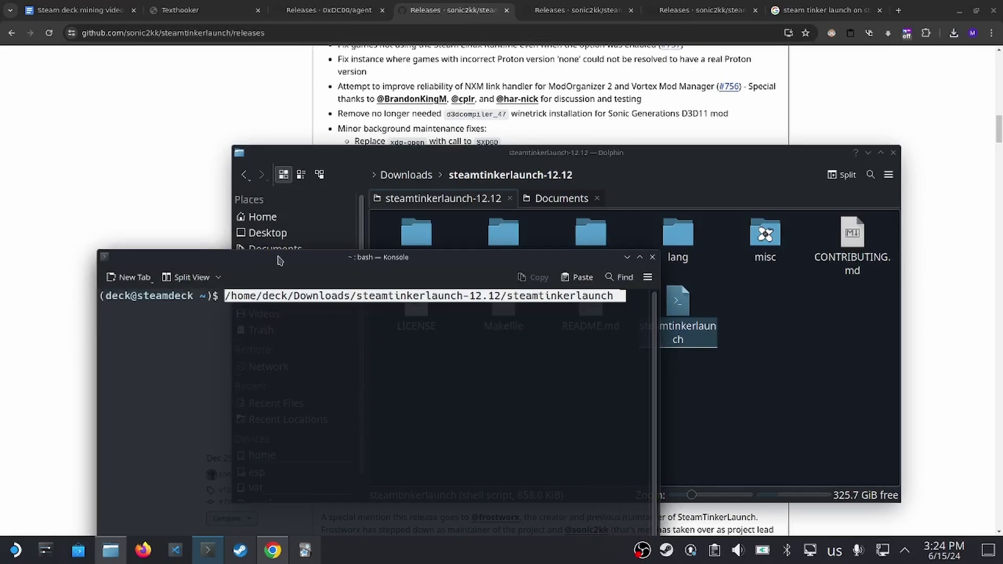
{"action": "left_click_drag", "start_coordinate": [278, 260], "coordinate": [381, 294]}
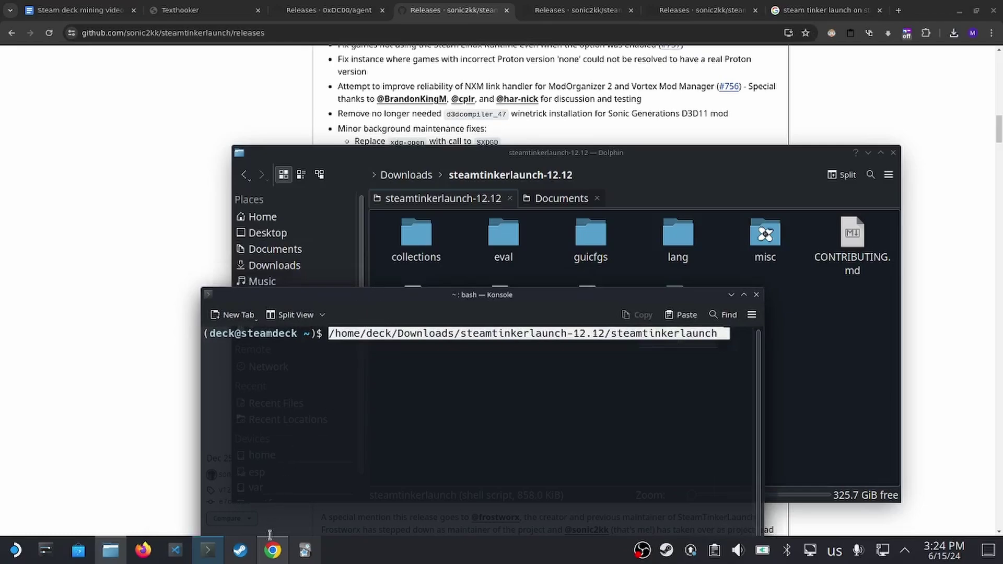
Step: In Steam, force STEINS;GATE: Linear Bounded Phenogram to use the Steam Tinker Launch compatibility tool and view the available tool choices
{"action": "left_click", "coordinate": [240, 550]}
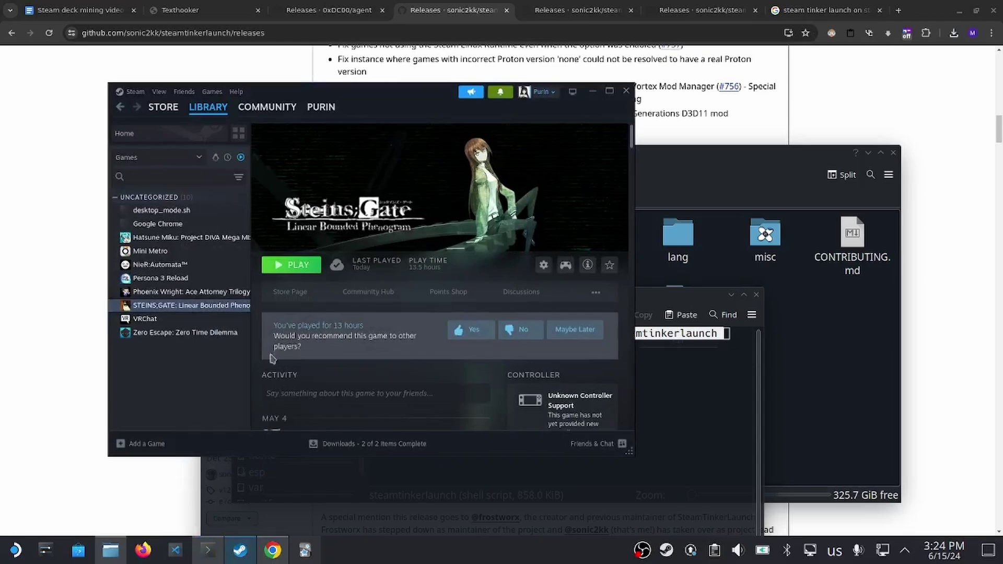
{"action": "right_click", "coordinate": [228, 308]}
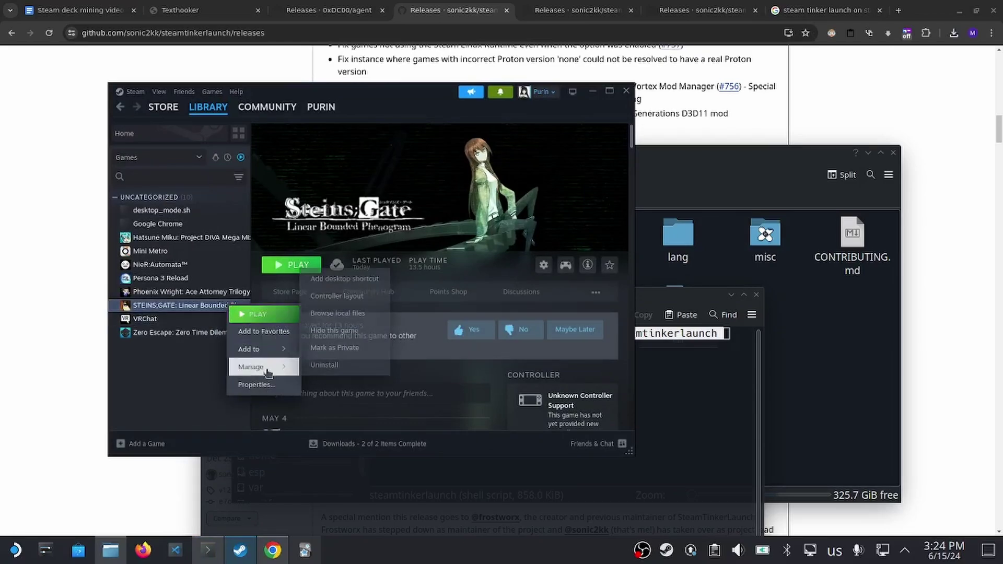
{"action": "left_click", "coordinate": [247, 385]}
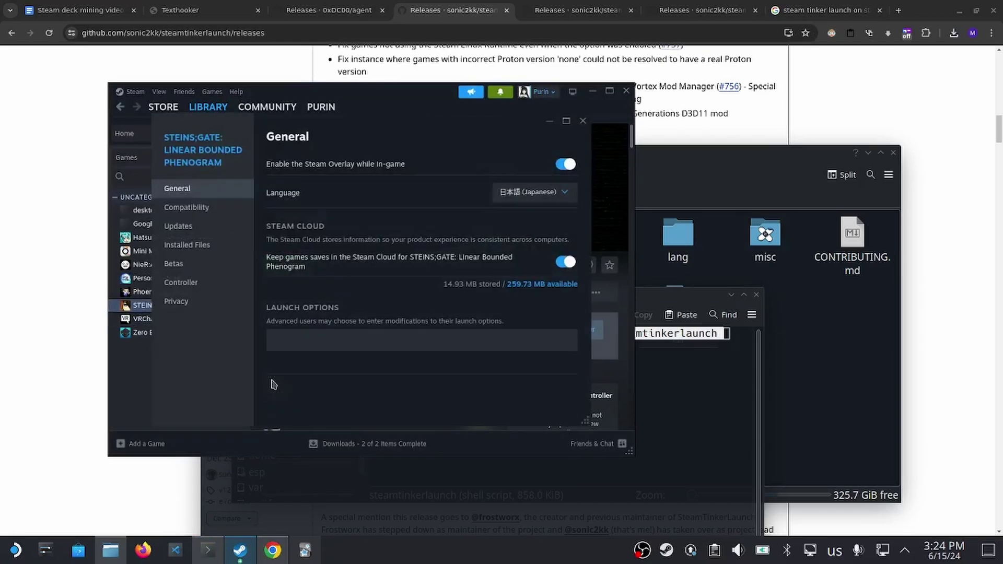
{"action": "left_click", "coordinate": [216, 211]}
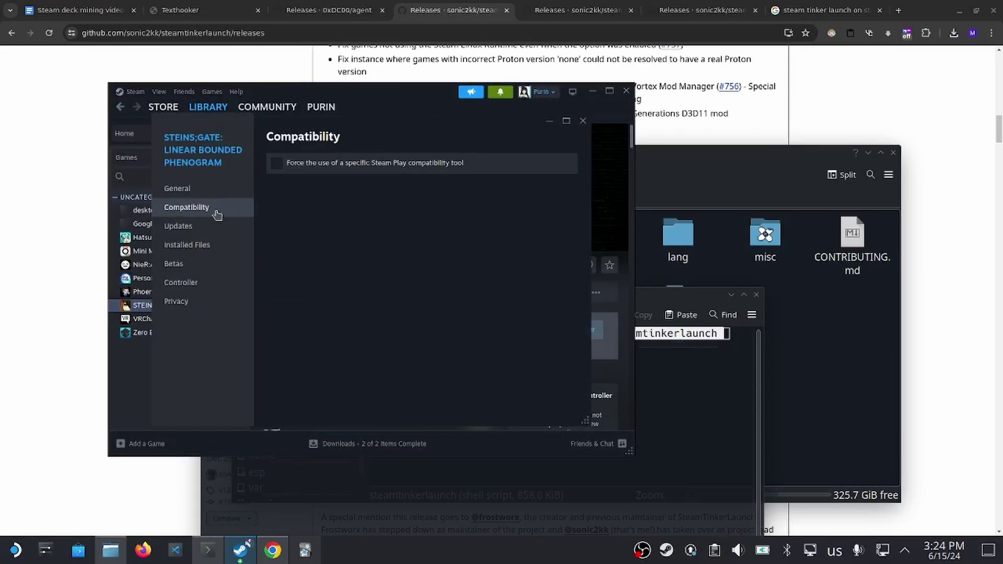
{"action": "left_click", "coordinate": [277, 165]}
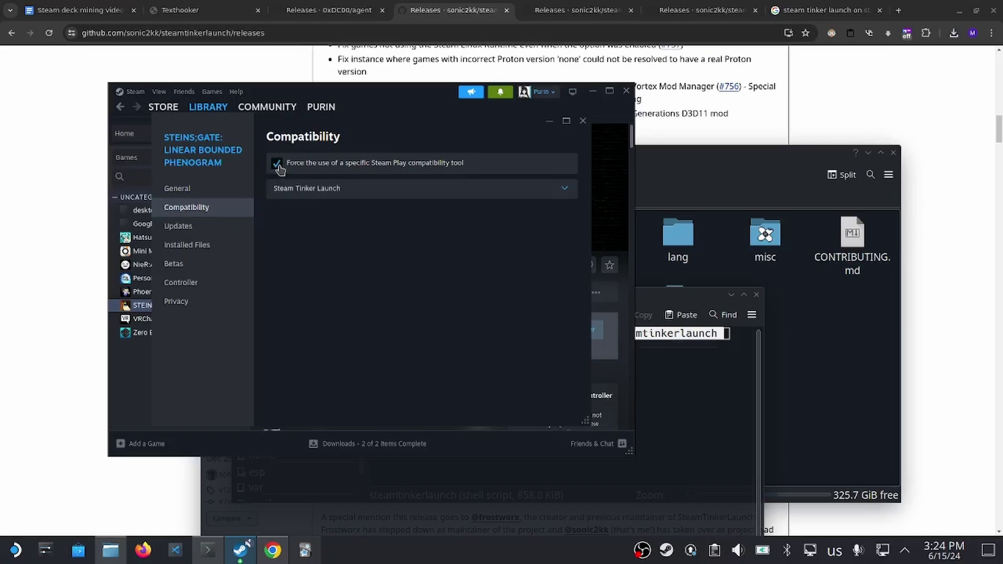
{"action": "left_click", "coordinate": [345, 188]}
{"action": "scroll", "coordinate": [381, 331], "scroll_direction": "down", "scroll_amount": 2}
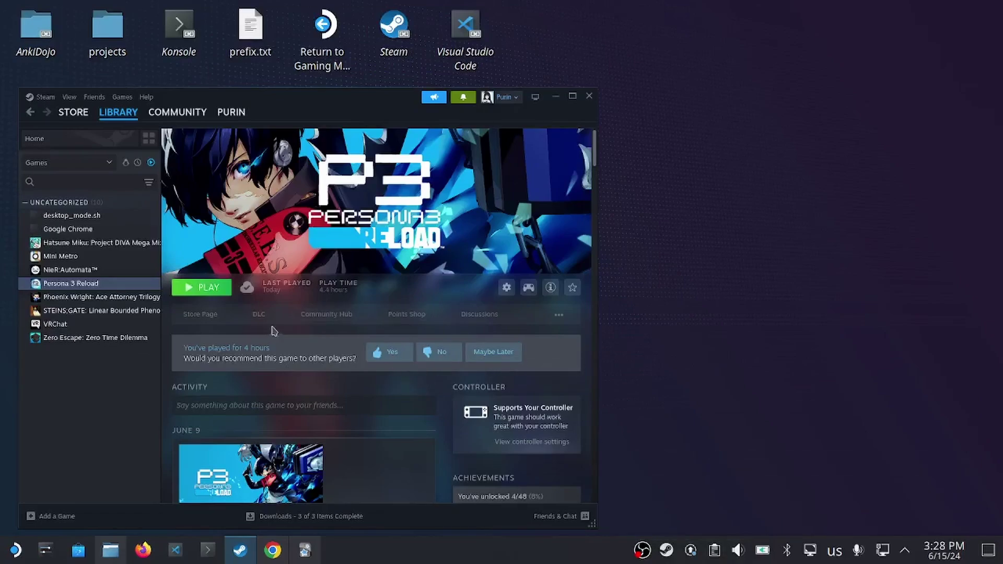
Step: Launch Persona 3 Reload, open its SteamTinkerLaunch game settings, choose agent.exe from Documents/agent as the custom command, and save
{"action": "left_click", "coordinate": [219, 288]}
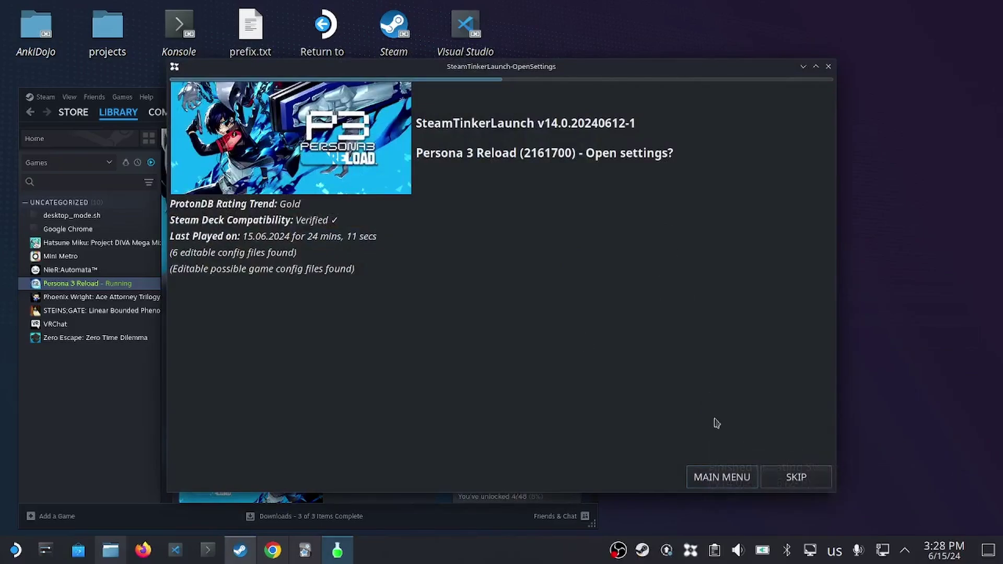
{"action": "left_click", "coordinate": [729, 478]}
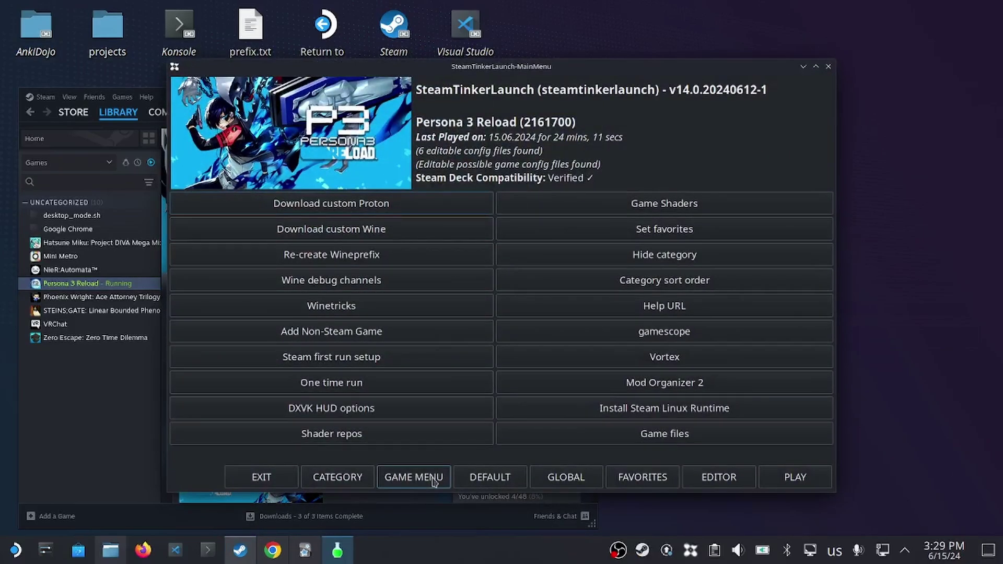
{"action": "left_click", "coordinate": [433, 480]}
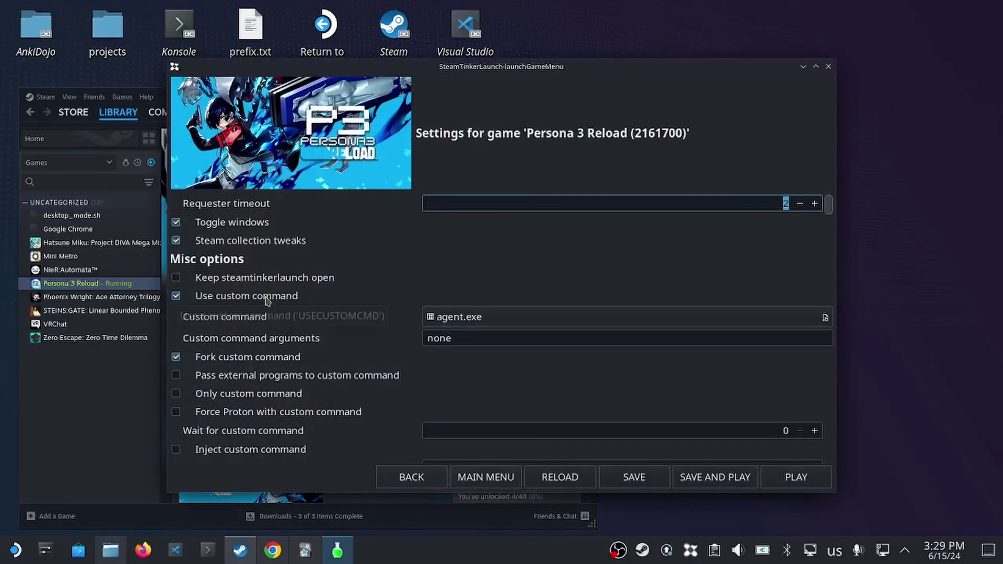
{"action": "left_click", "coordinate": [504, 320]}
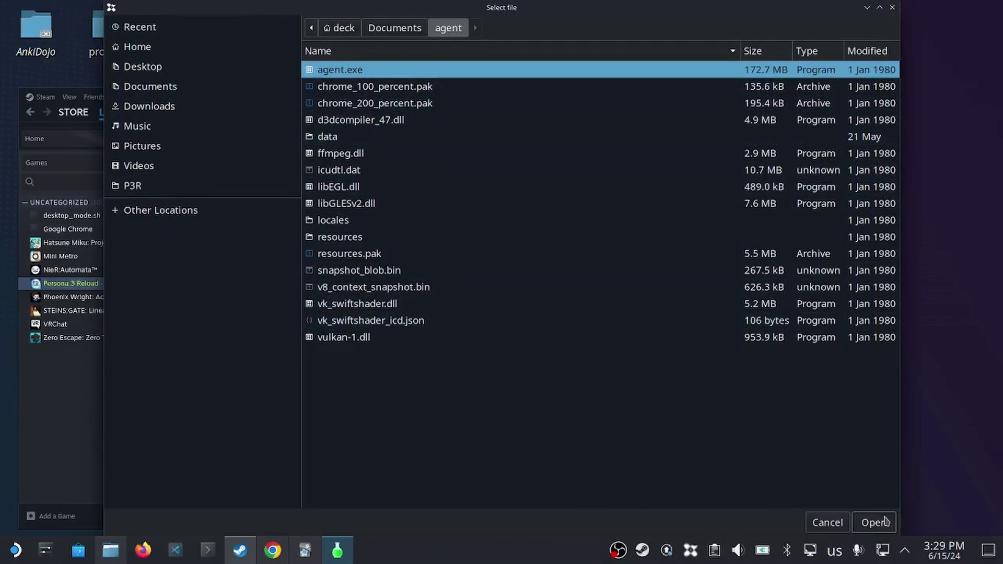
{"action": "left_click", "coordinate": [870, 523]}
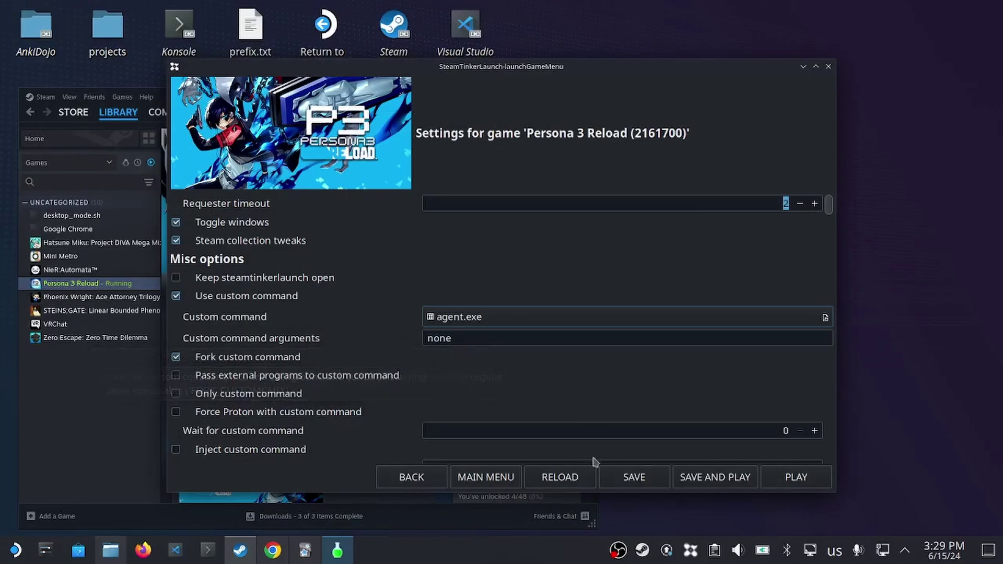
{"action": "left_click", "coordinate": [623, 477]}
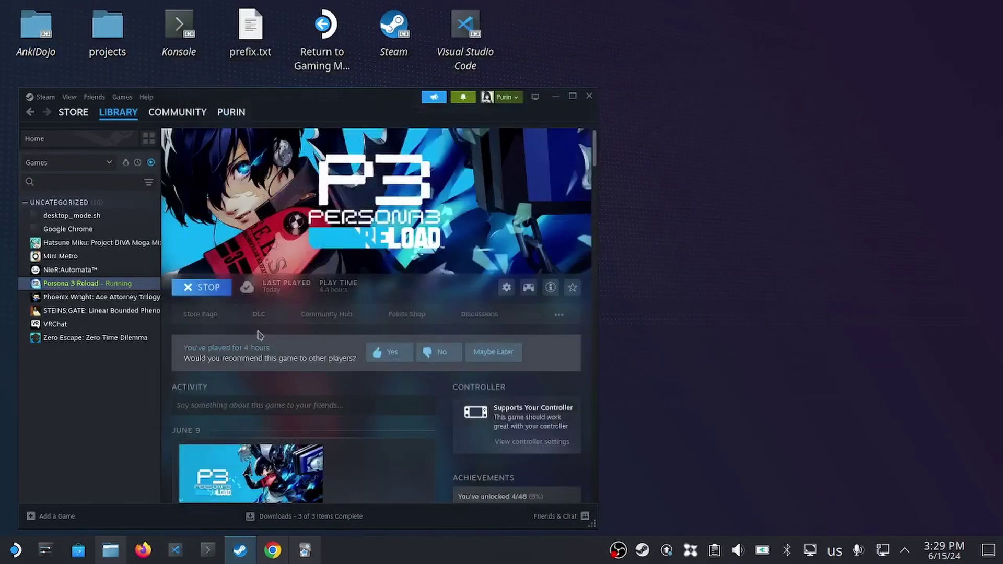
Step: Place the P3R game window and the Agent window side by side on the desktop
{"action": "left_click", "coordinate": [224, 296]}
{"action": "left_click", "coordinate": [291, 335]}
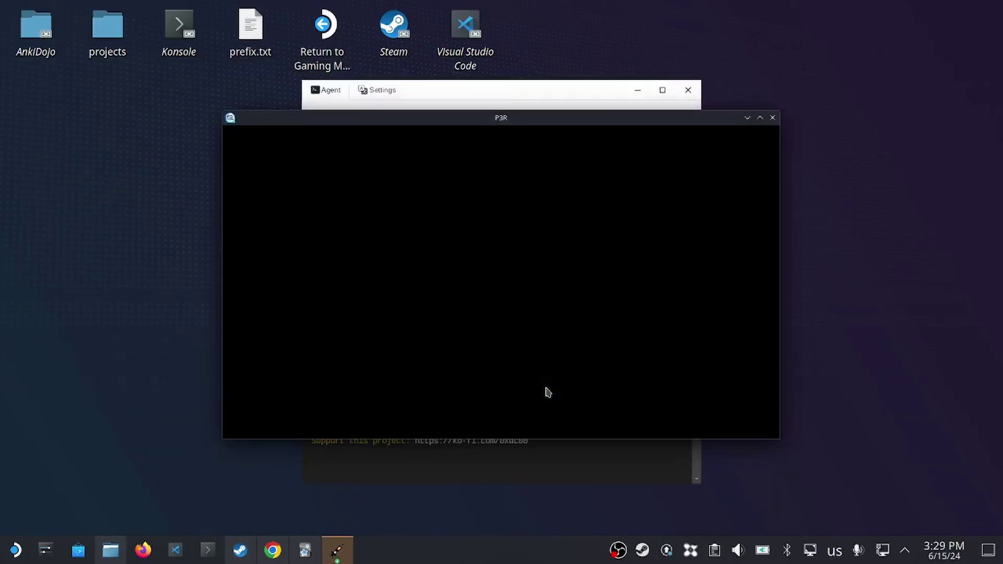
{"action": "left_click_drag", "start_coordinate": [421, 112], "coordinate": [181, 50]}
{"action": "left_click_drag", "start_coordinate": [575, 88], "coordinate": [850, 97]}
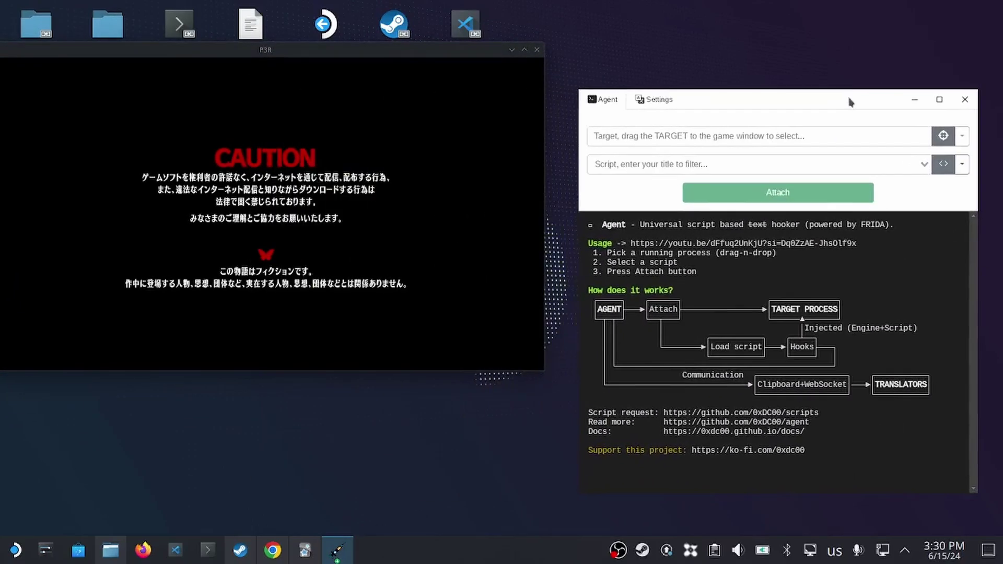
{"action": "left_click_drag", "start_coordinate": [299, 52], "coordinate": [325, 55]}
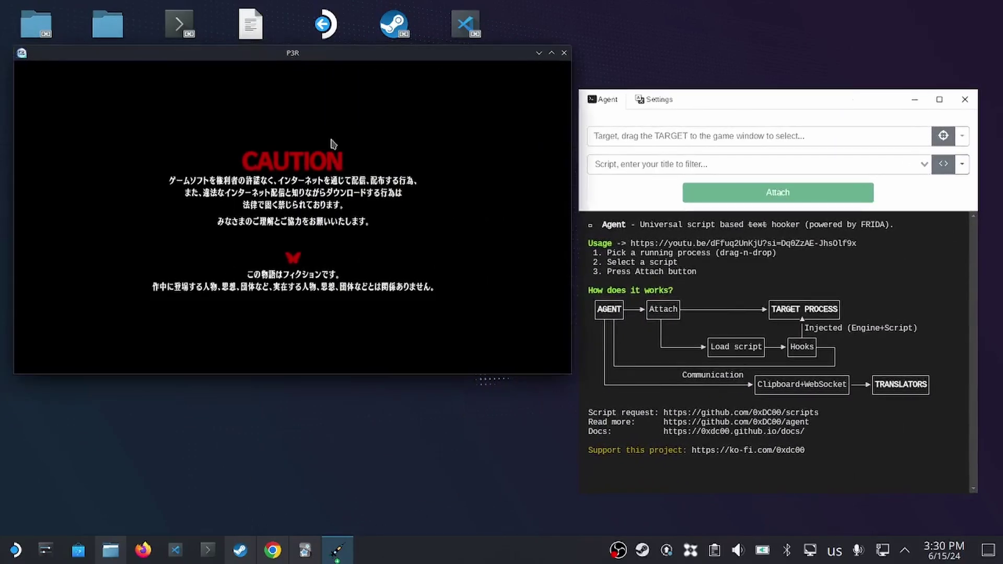
Step: Target the P3R game window in Agent, filter the scripts for "persona 3", select PC Steam Persona 3 Reload, and attach it
{"action": "left_click", "coordinate": [752, 100]}
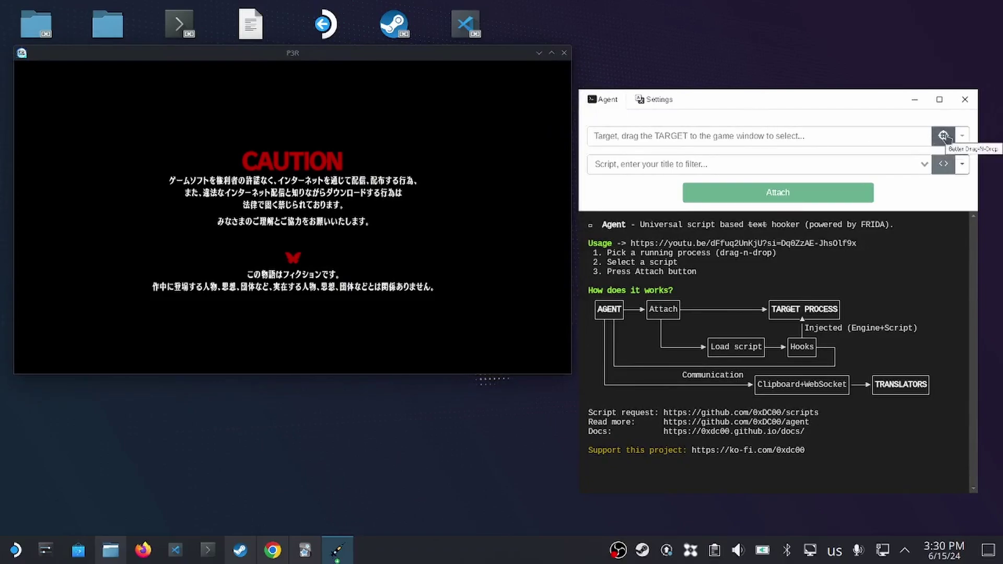
{"action": "left_click_drag", "start_coordinate": [943, 136], "coordinate": [312, 220]}
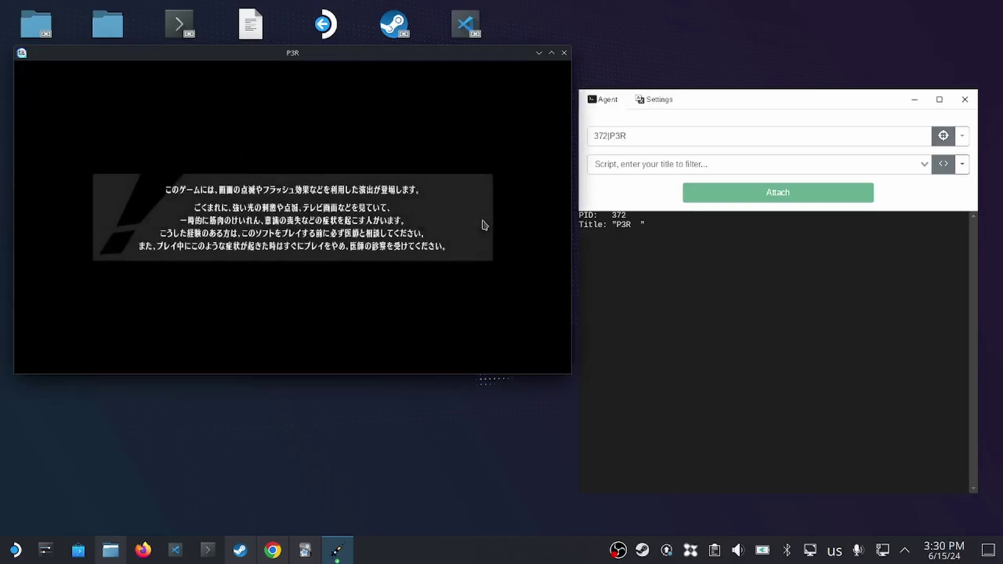
{"action": "left_click", "coordinate": [640, 165]}
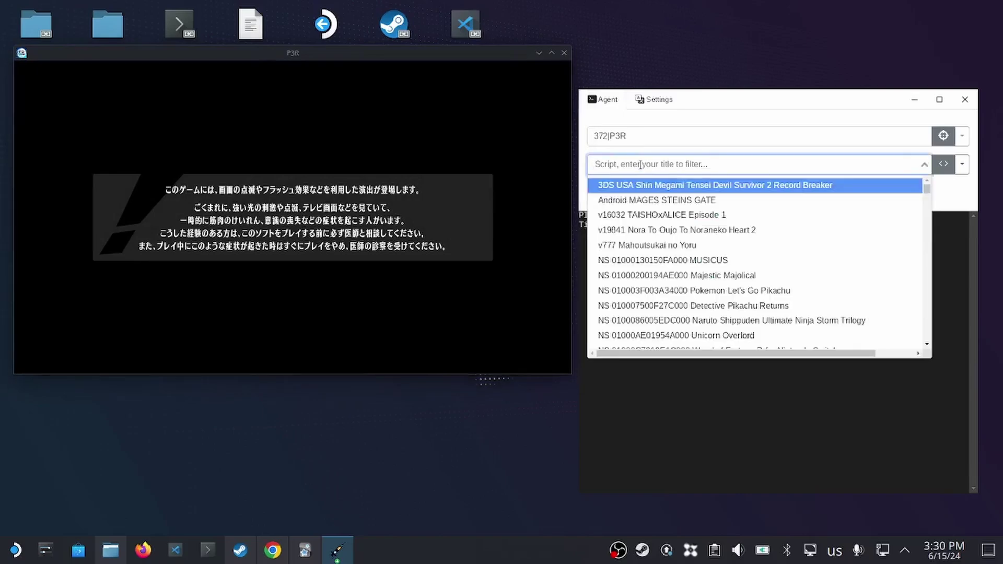
{"action": "left_click", "coordinate": [962, 164]}
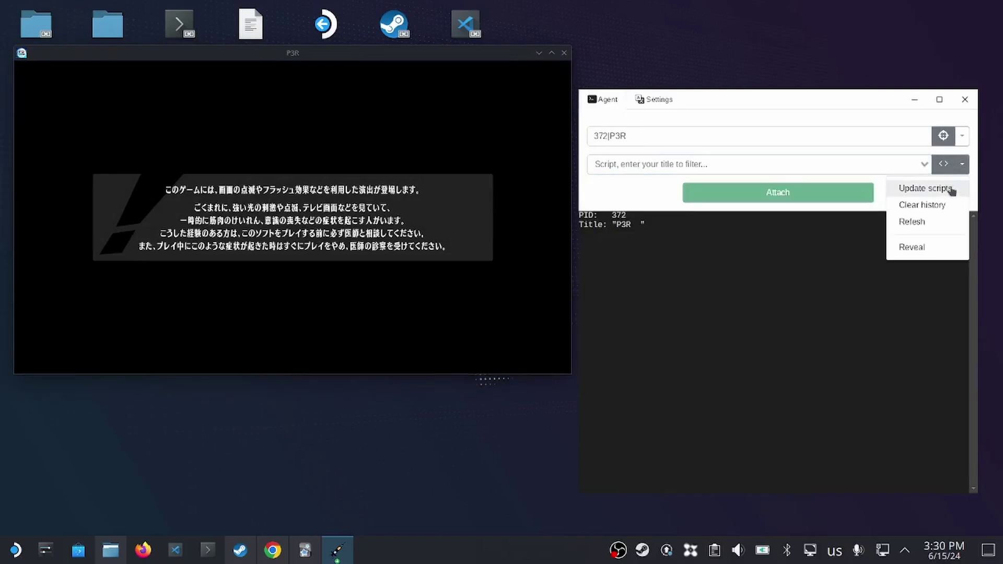
{"action": "left_click", "coordinate": [834, 166]}
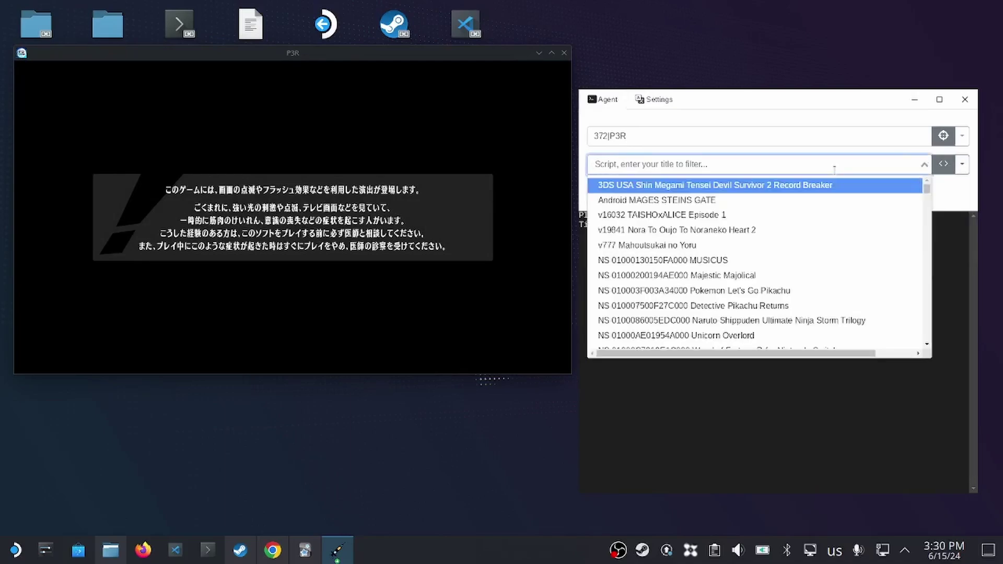
{"action": "type", "text": "persona 3"}
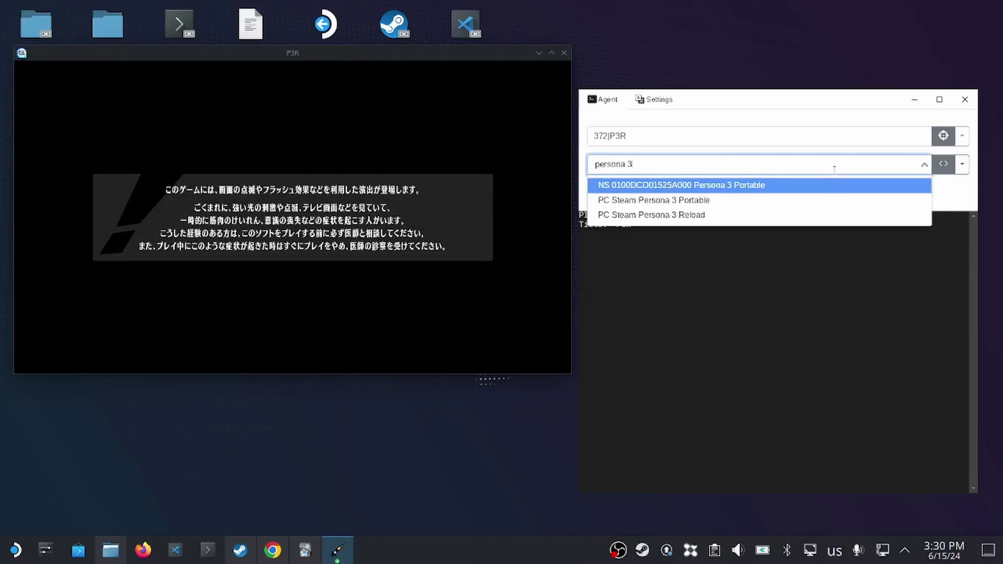
{"action": "left_click", "coordinate": [766, 216]}
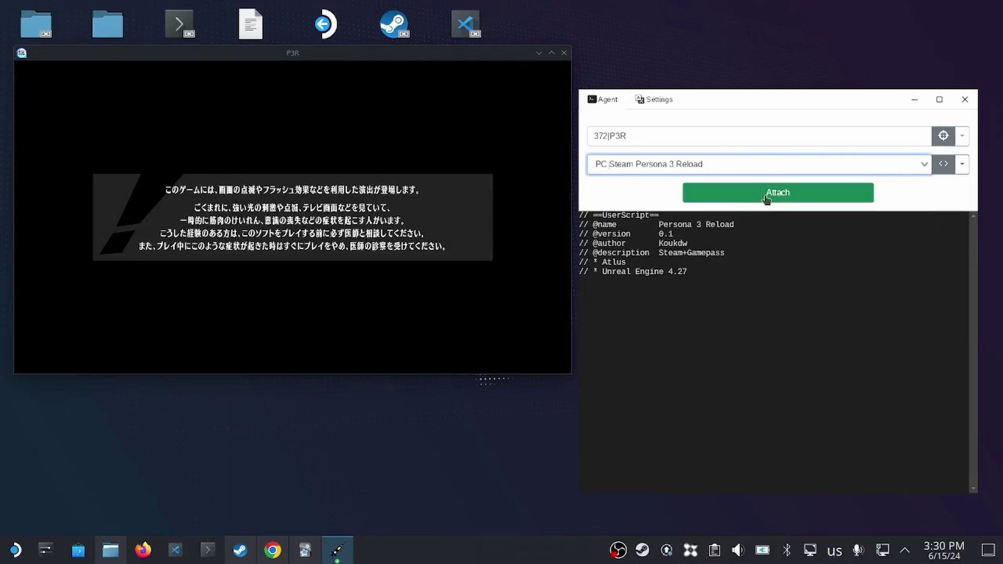
{"action": "left_click", "coordinate": [775, 197]}
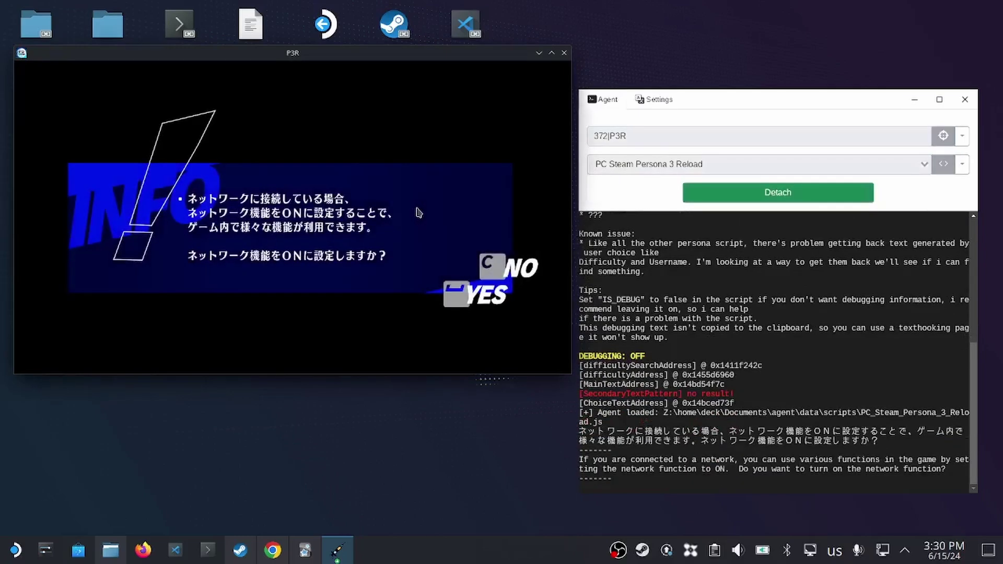
Step: Turn on the network function in Persona 3 Reload and load the 4/25 save from the title screen
{"action": "left_click", "coordinate": [483, 297]}
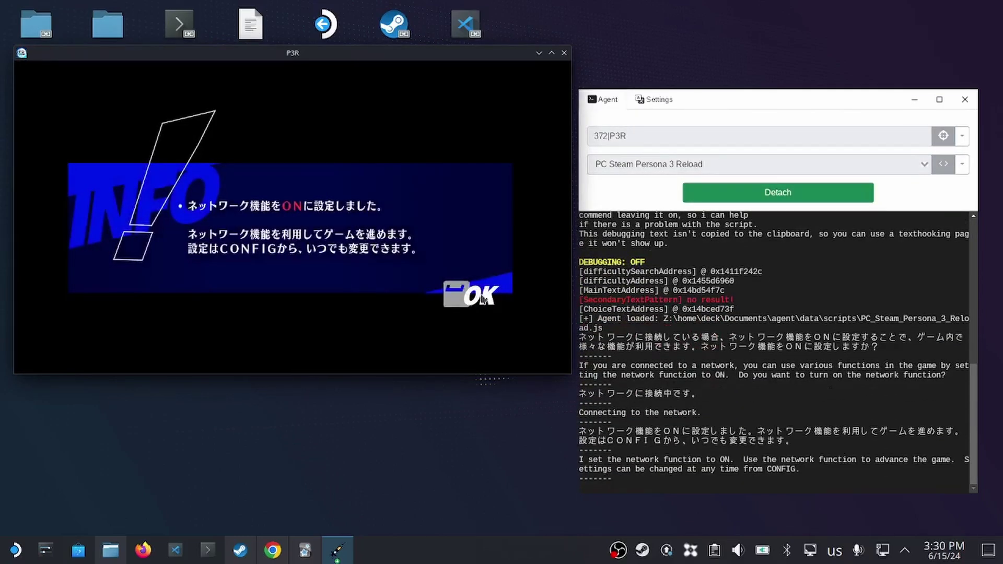
{"action": "left_click", "coordinate": [482, 298]}
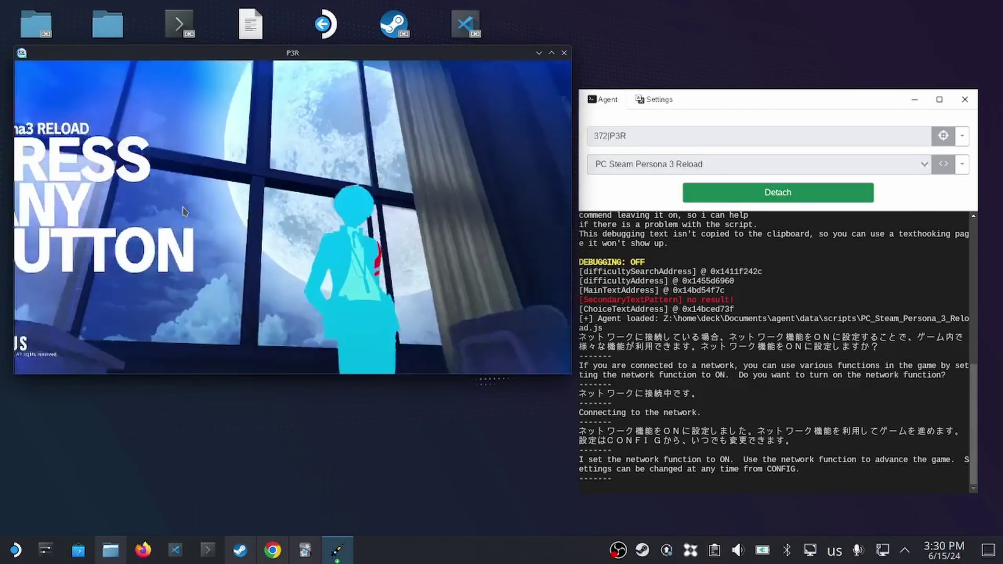
{"action": "left_click", "coordinate": [184, 211]}
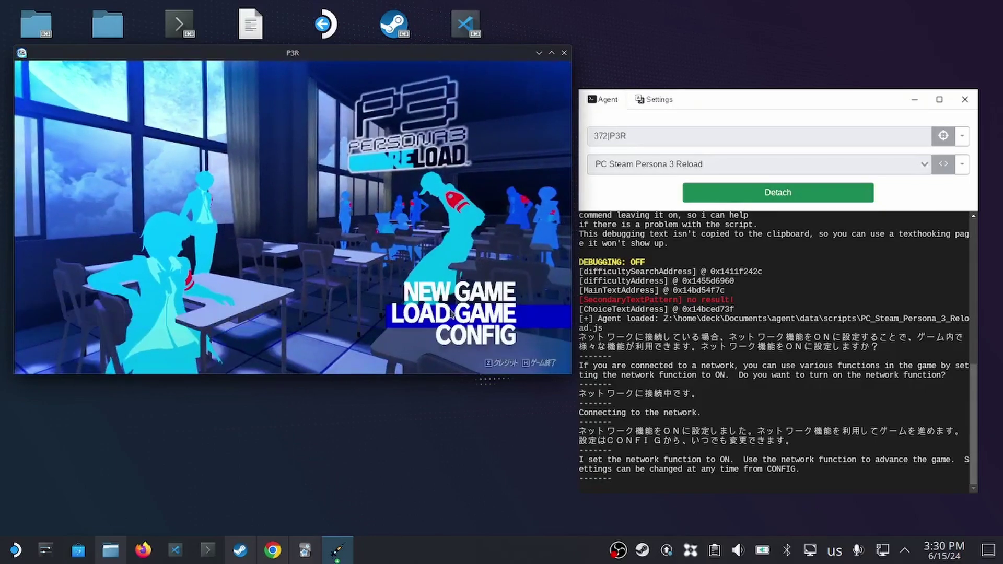
{"action": "left_click", "coordinate": [453, 313]}
{"action": "left_click", "coordinate": [325, 206]}
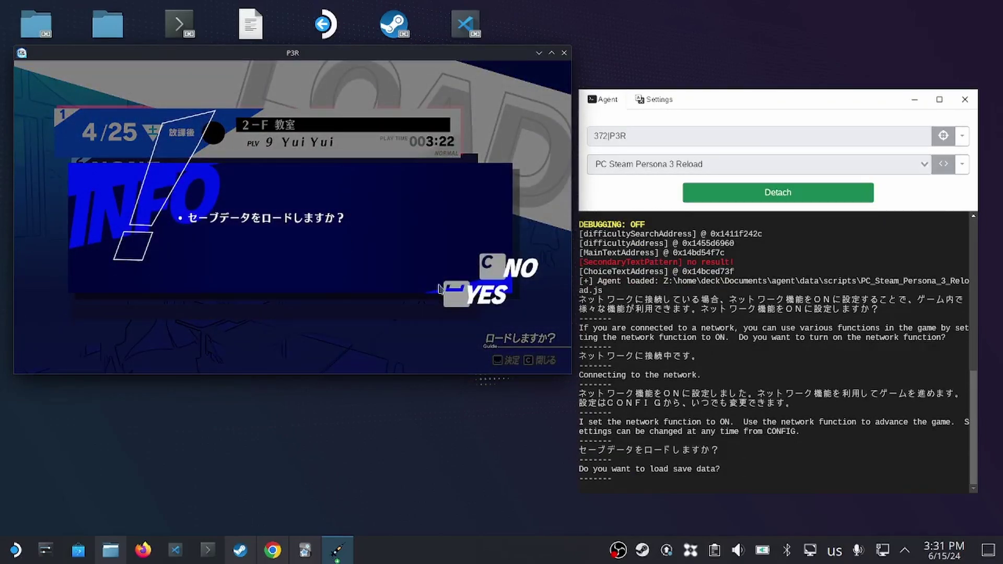
{"action": "left_click", "coordinate": [466, 293]}
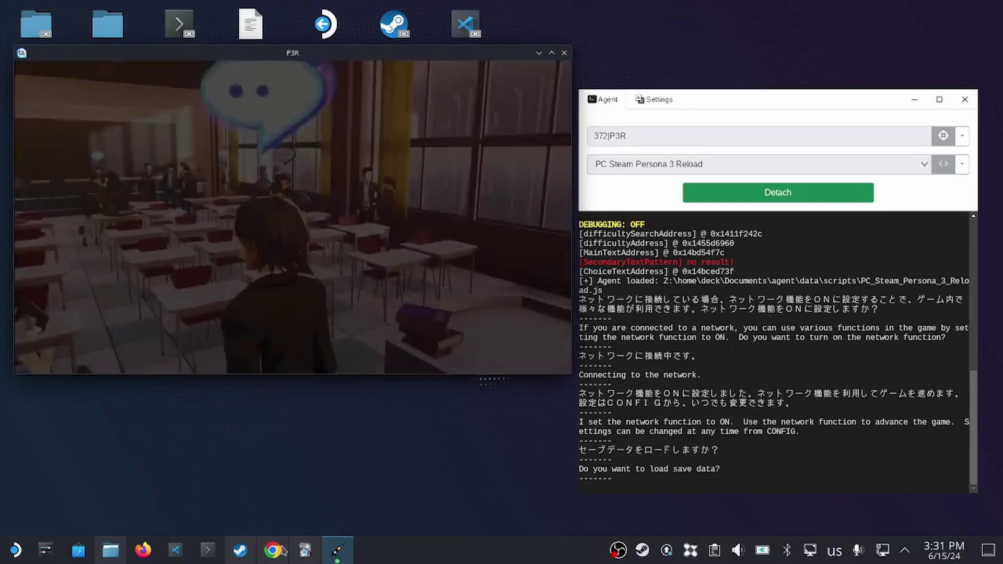
Step: Switch to Chrome, add a new tab, show the Texthooker page, and restore the browser to a smaller window
{"action": "left_click", "coordinate": [274, 550]}
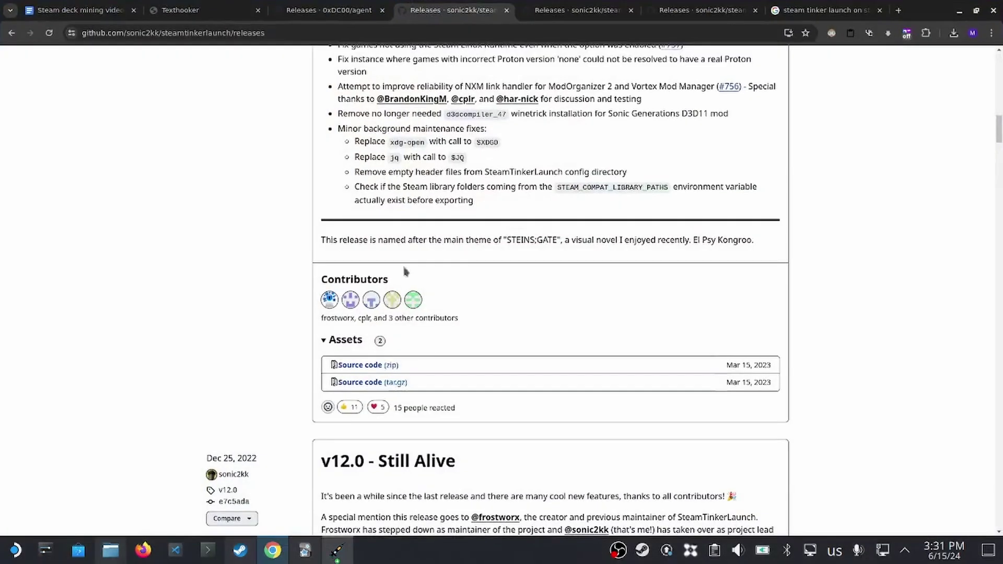
{"action": "left_click", "coordinate": [899, 10]}
{"action": "left_click", "coordinate": [212, 15]}
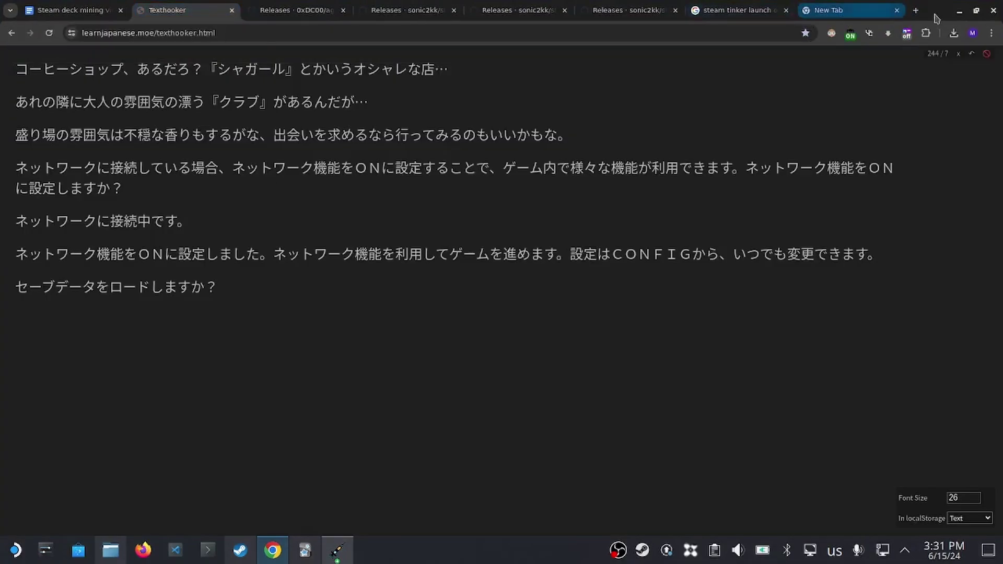
{"action": "left_click", "coordinate": [977, 10]}
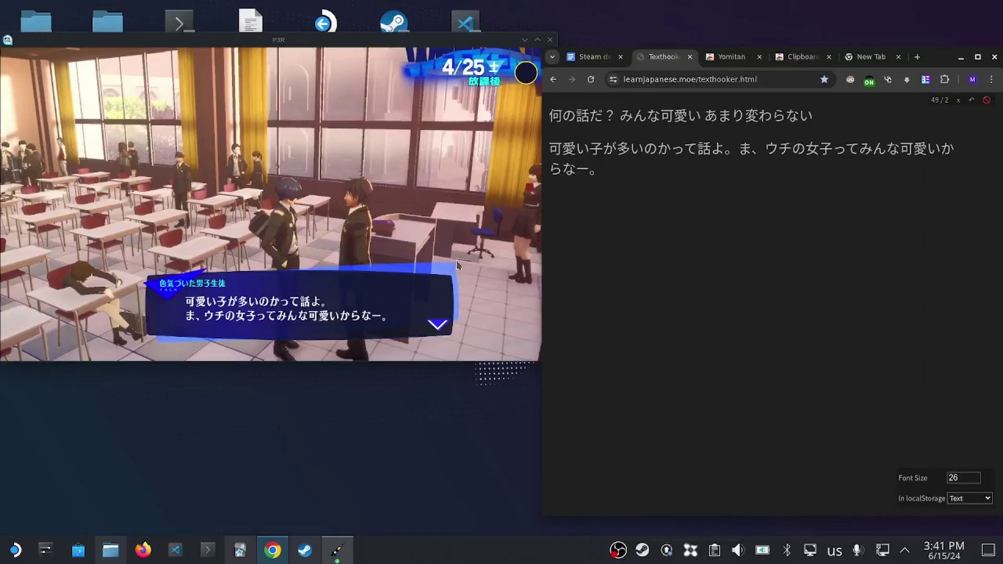
Step: Advance the classmate's dialogue to the answer choices and look up 可愛い with the popup dictionary on the Texthooker page
{"action": "left_click", "coordinate": [457, 265]}
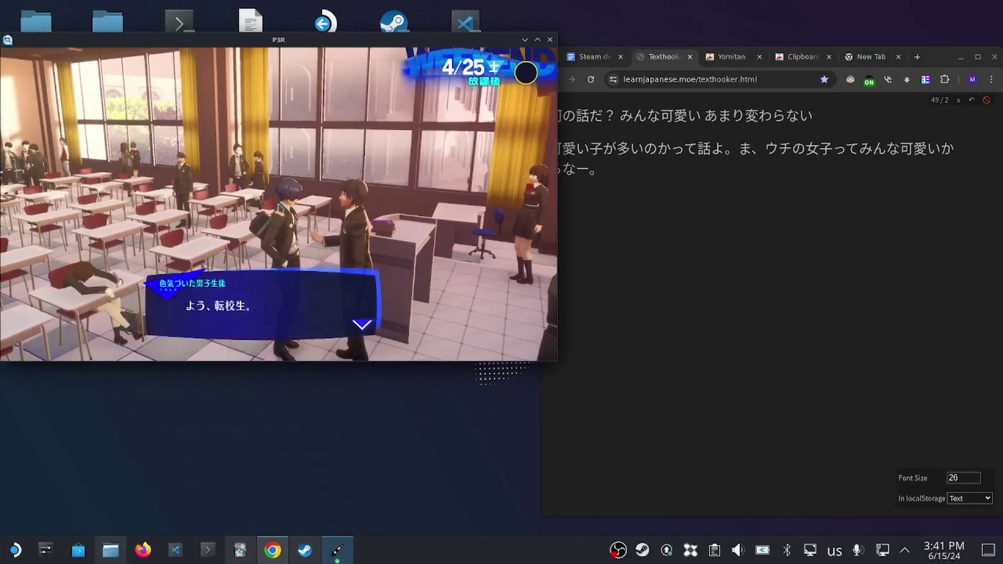
{"action": "left_click", "coordinate": [458, 266]}
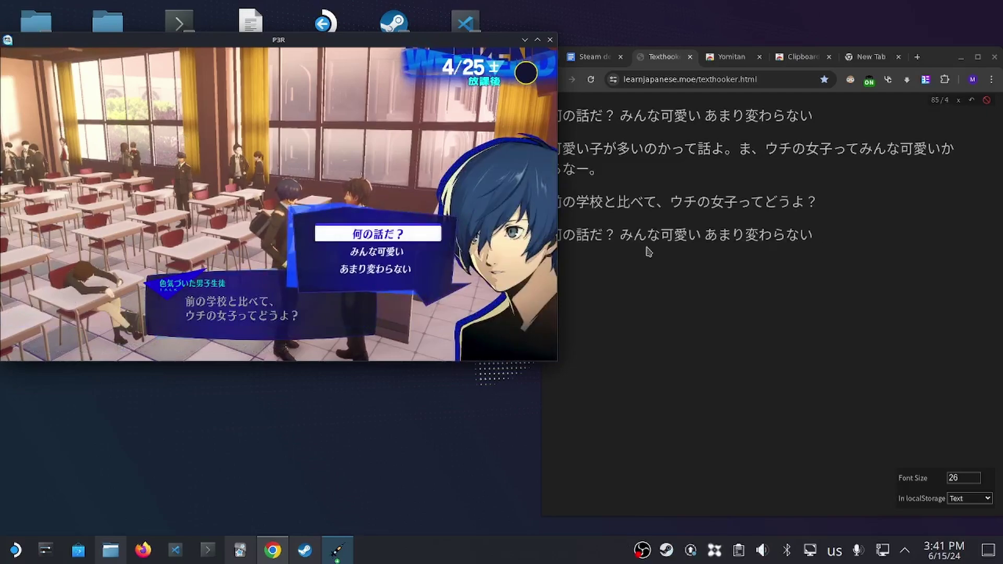
{"action": "left_click", "coordinate": [663, 286]}
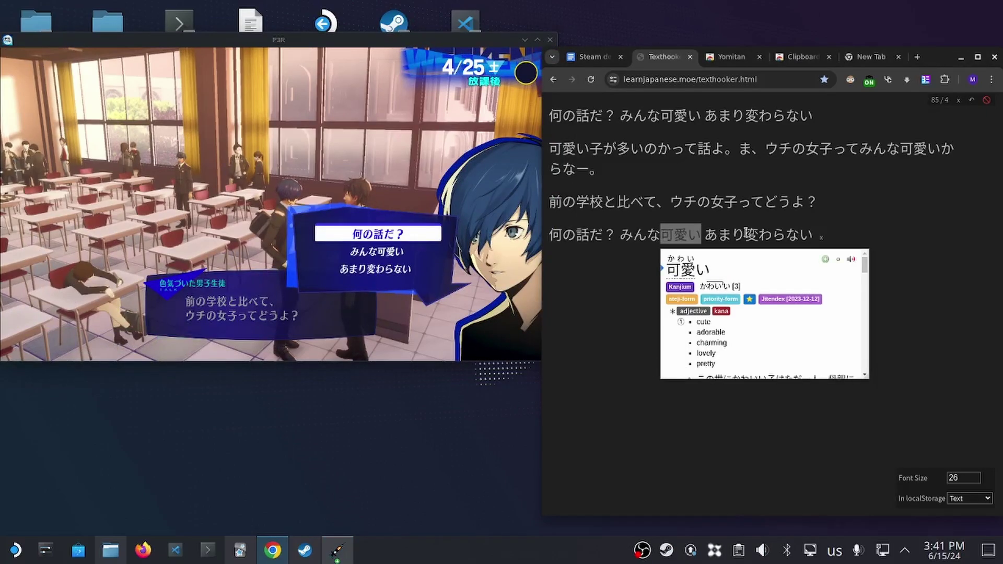
{"action": "mouse_move", "coordinate": [750, 234]}
{"action": "left_click", "coordinate": [679, 296]}
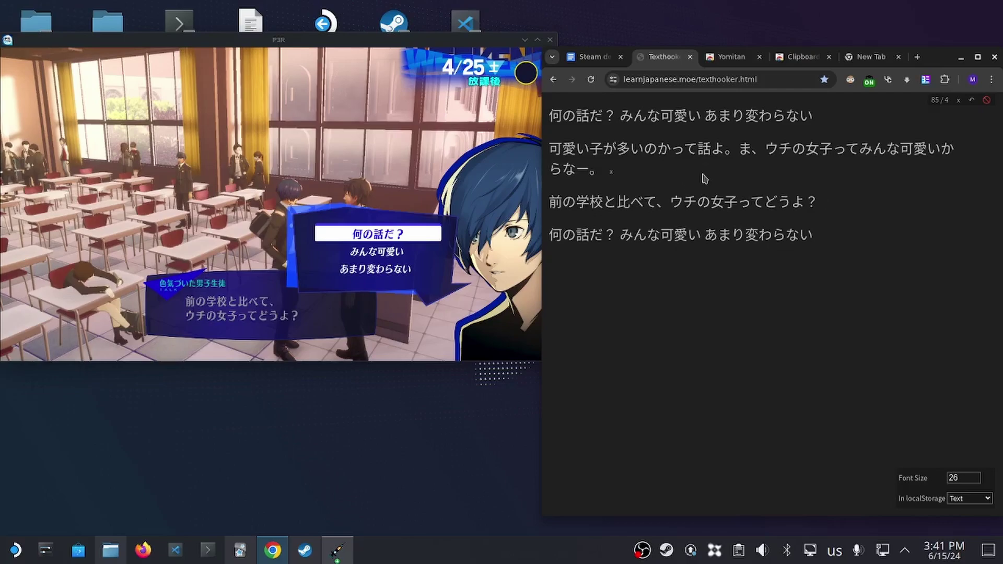
Step: Move the Clipboard Inserter tab ahead of Yomitan and view both extensions' Chrome Web Store pages
{"action": "left_click_drag", "start_coordinate": [800, 56], "coordinate": [734, 60]}
{"action": "left_click", "coordinate": [807, 57]}
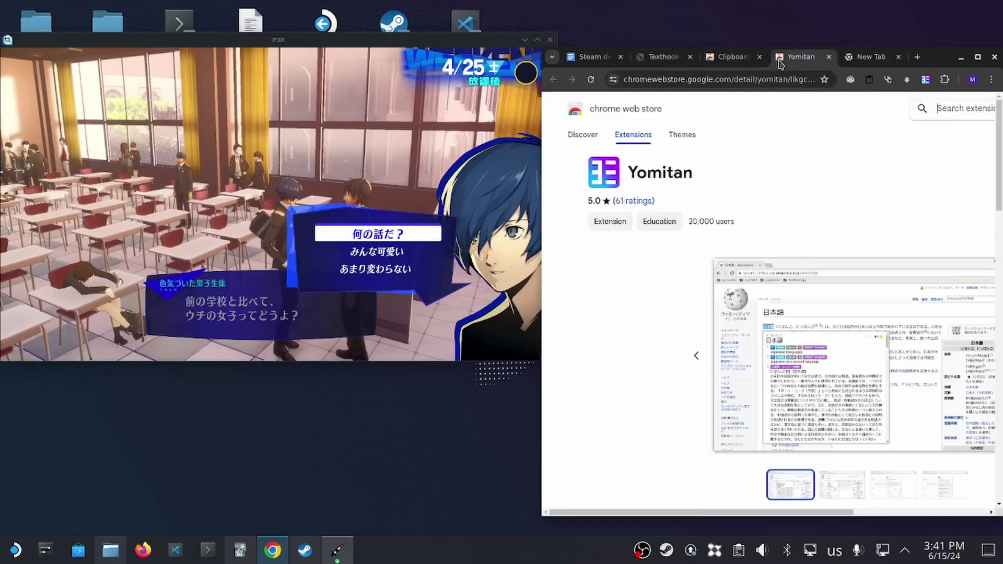
{"action": "left_click", "coordinate": [742, 63]}
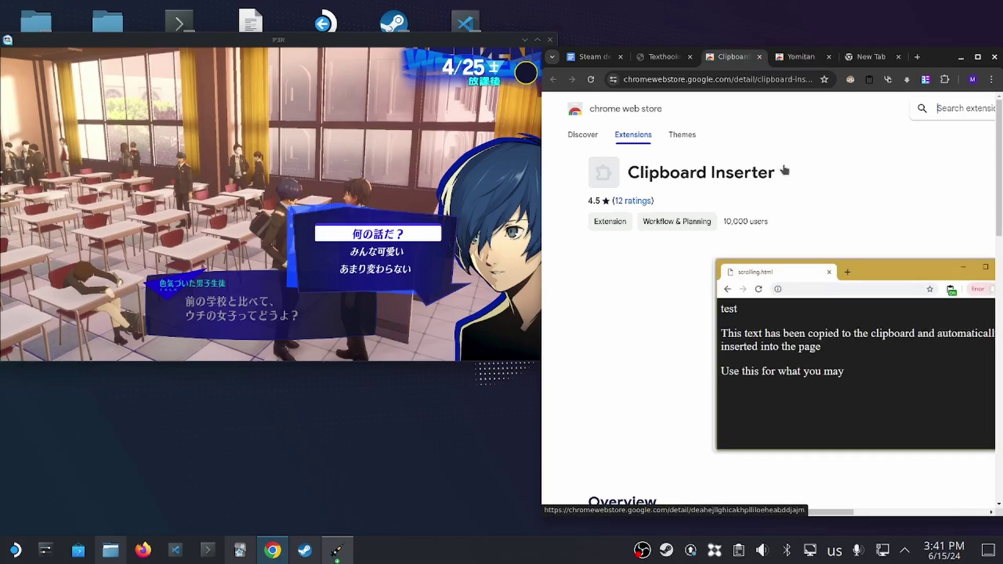
{"action": "left_click", "coordinate": [794, 65]}
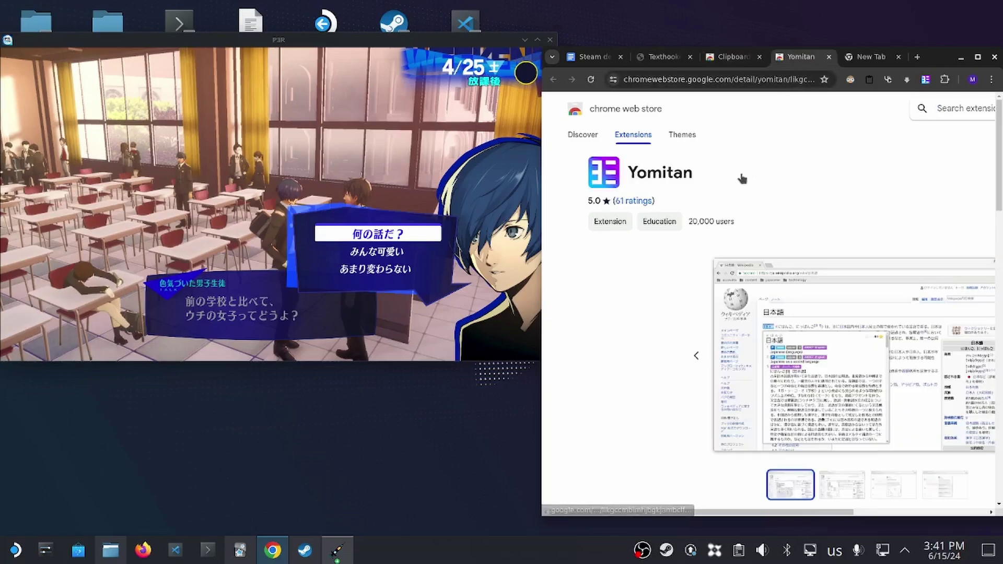